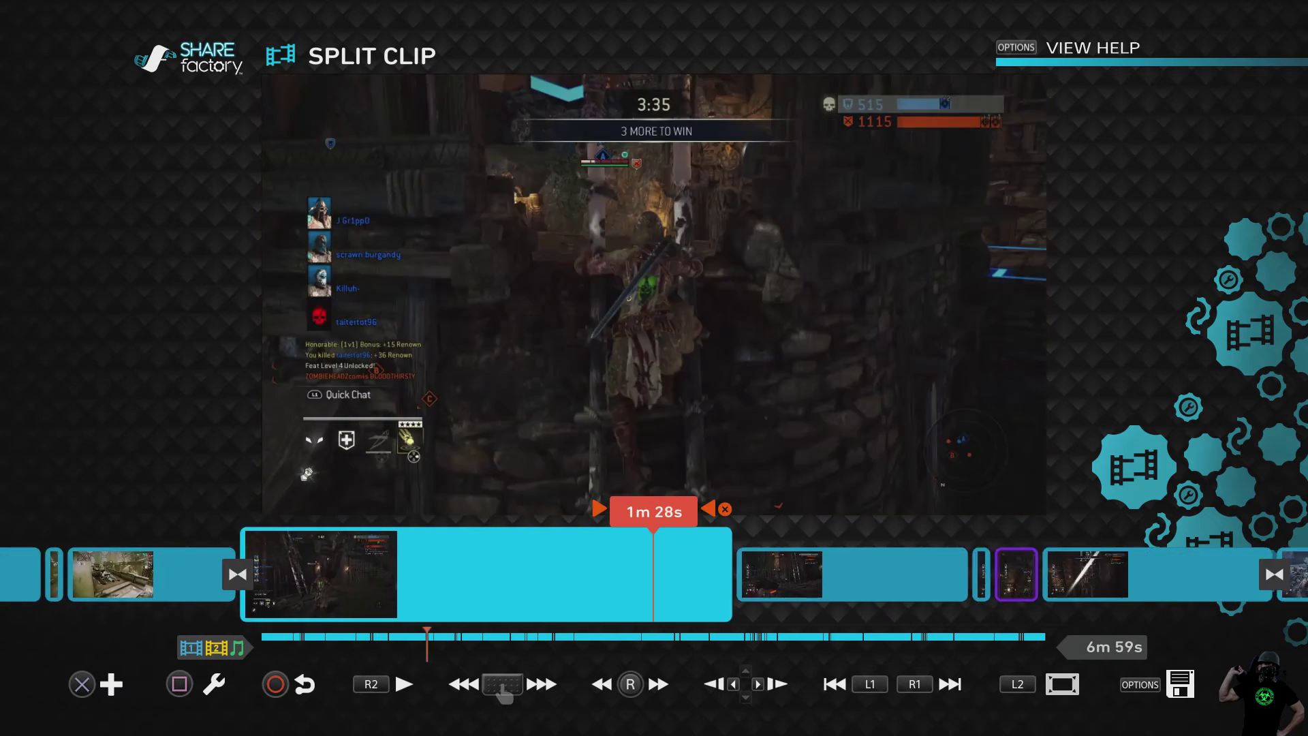
# Skim the project timeline to 6m 26s, then return to the short split pieces at 0m 22s.
pyautogui.press('Right')
pyautogui.press('Right')
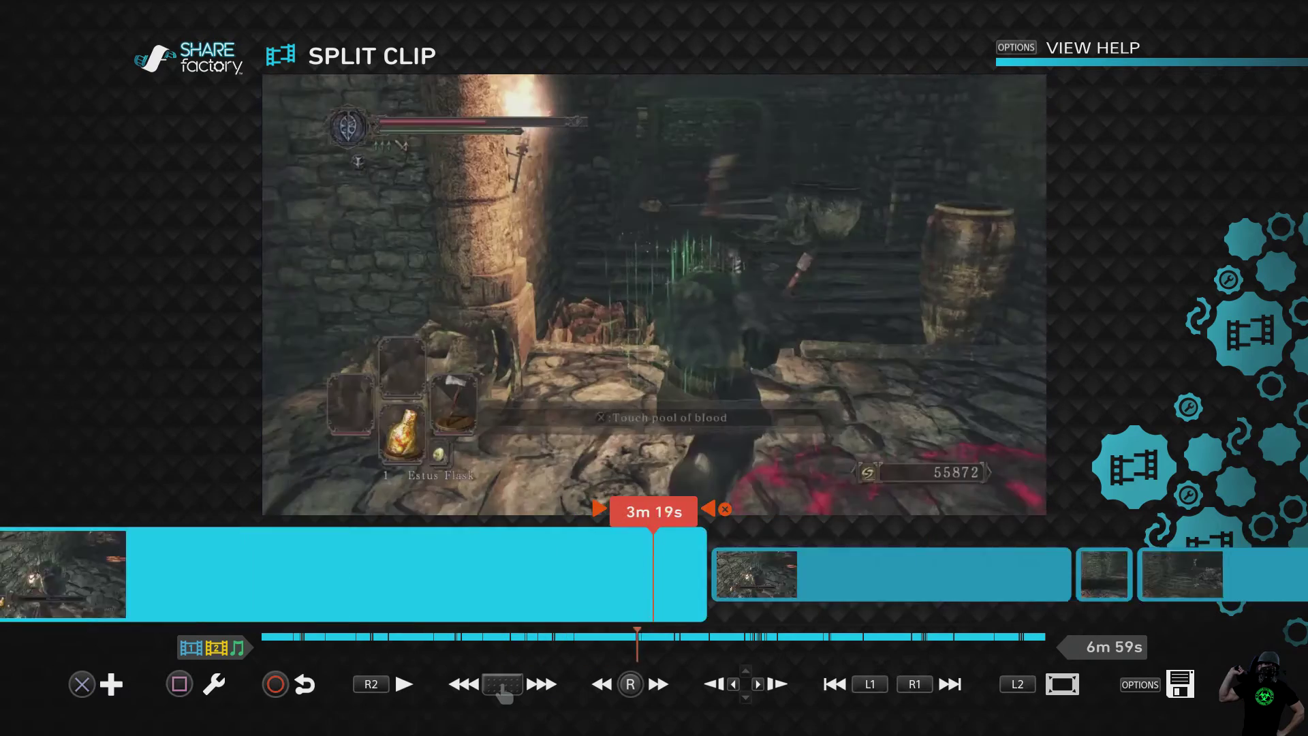
pyautogui.press('Right')
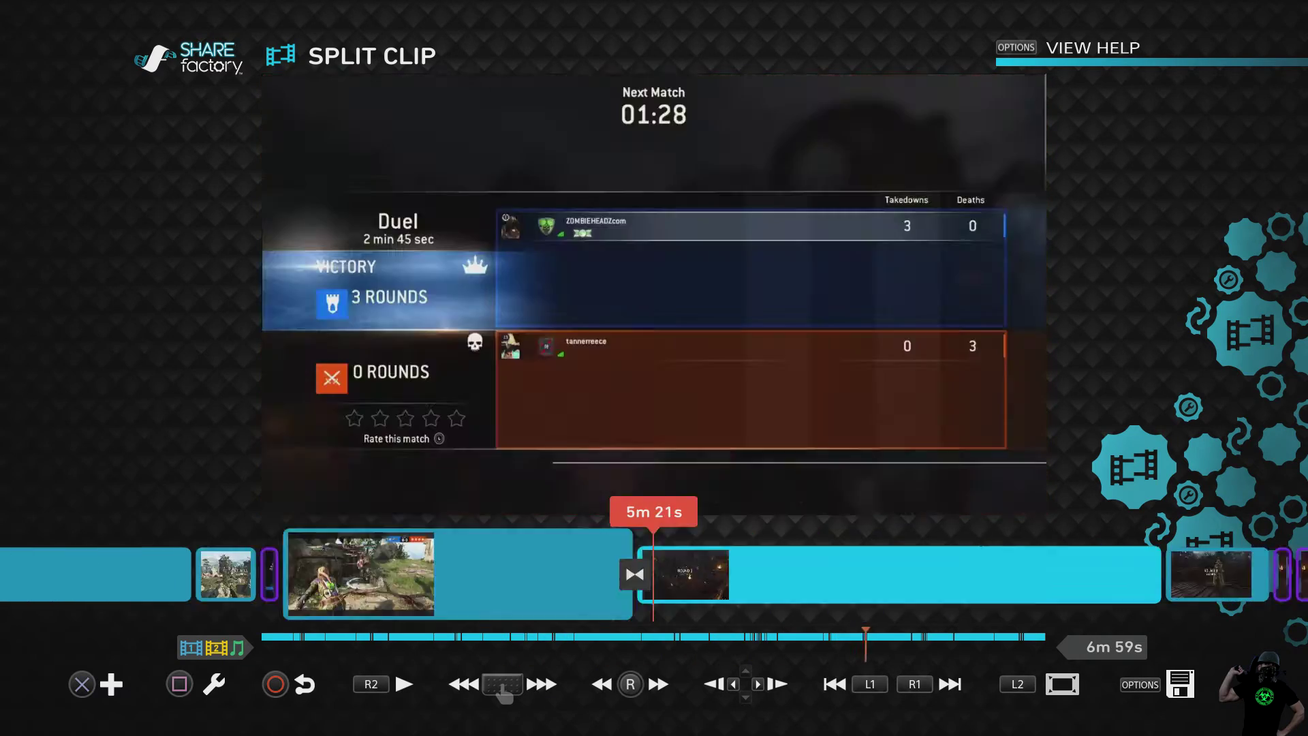
pyautogui.press('Right')
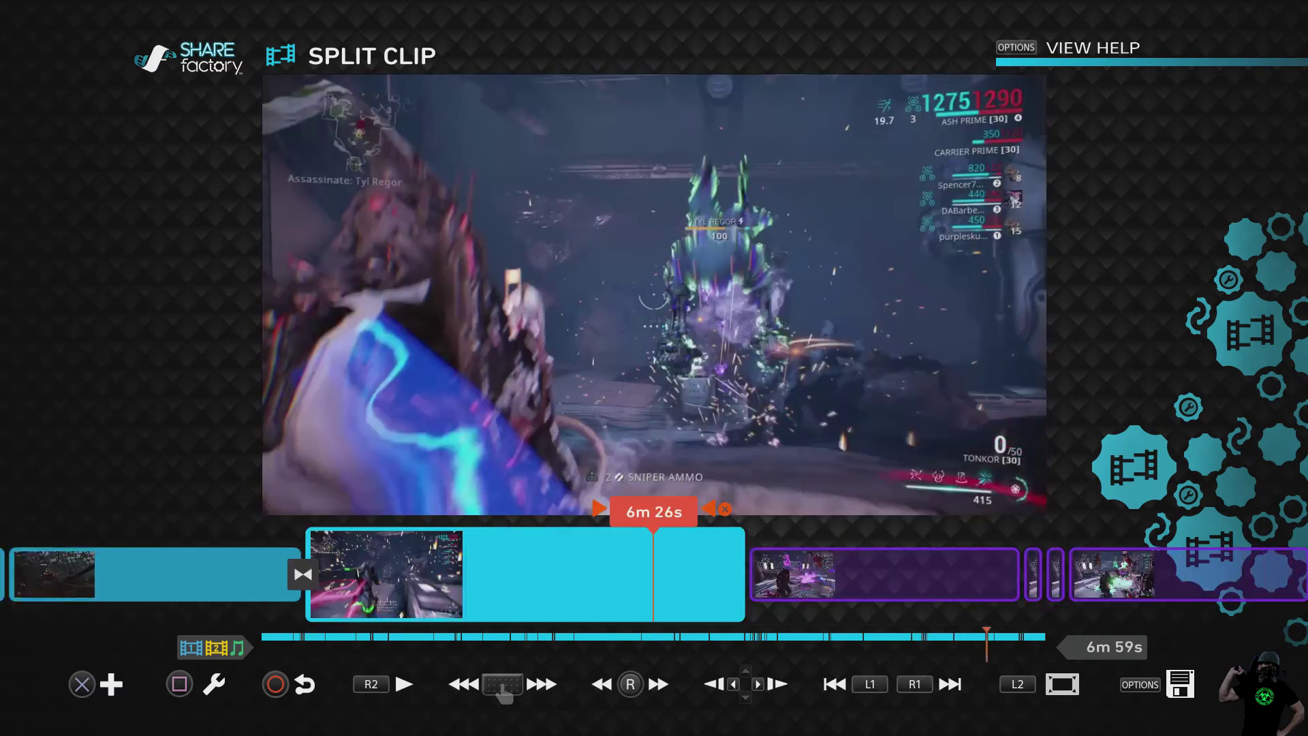
pyautogui.press('Left')
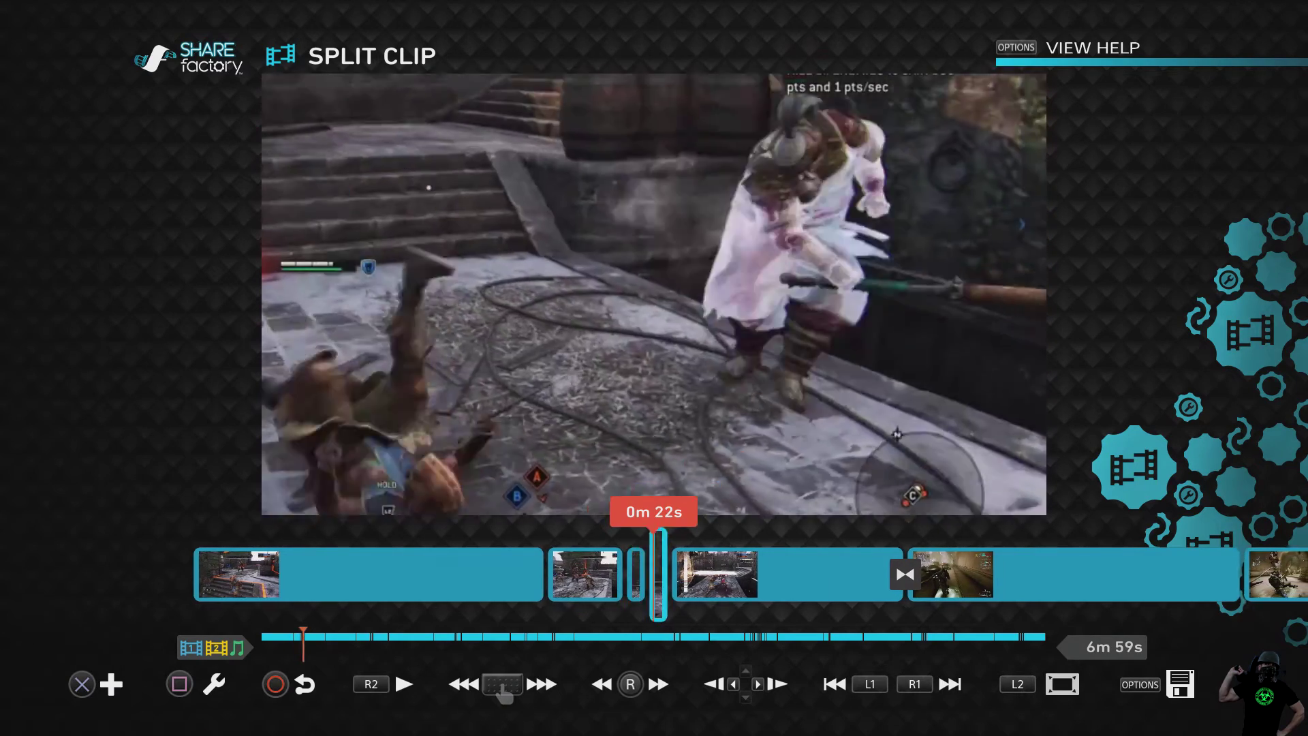
# Examine how the opening clips between 0m 23s and 1m 0s are split, including the short piece at 0m 59s.
pyautogui.press('Left')
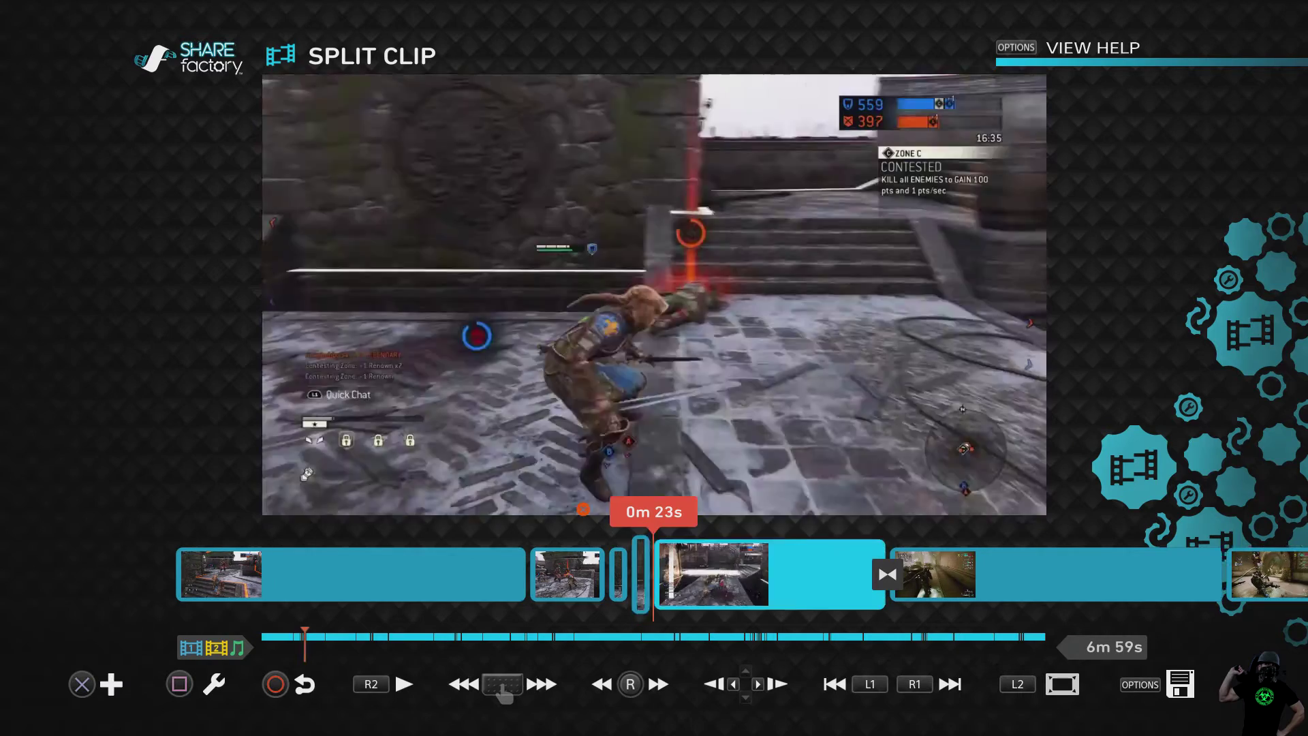
pyautogui.press('Right')
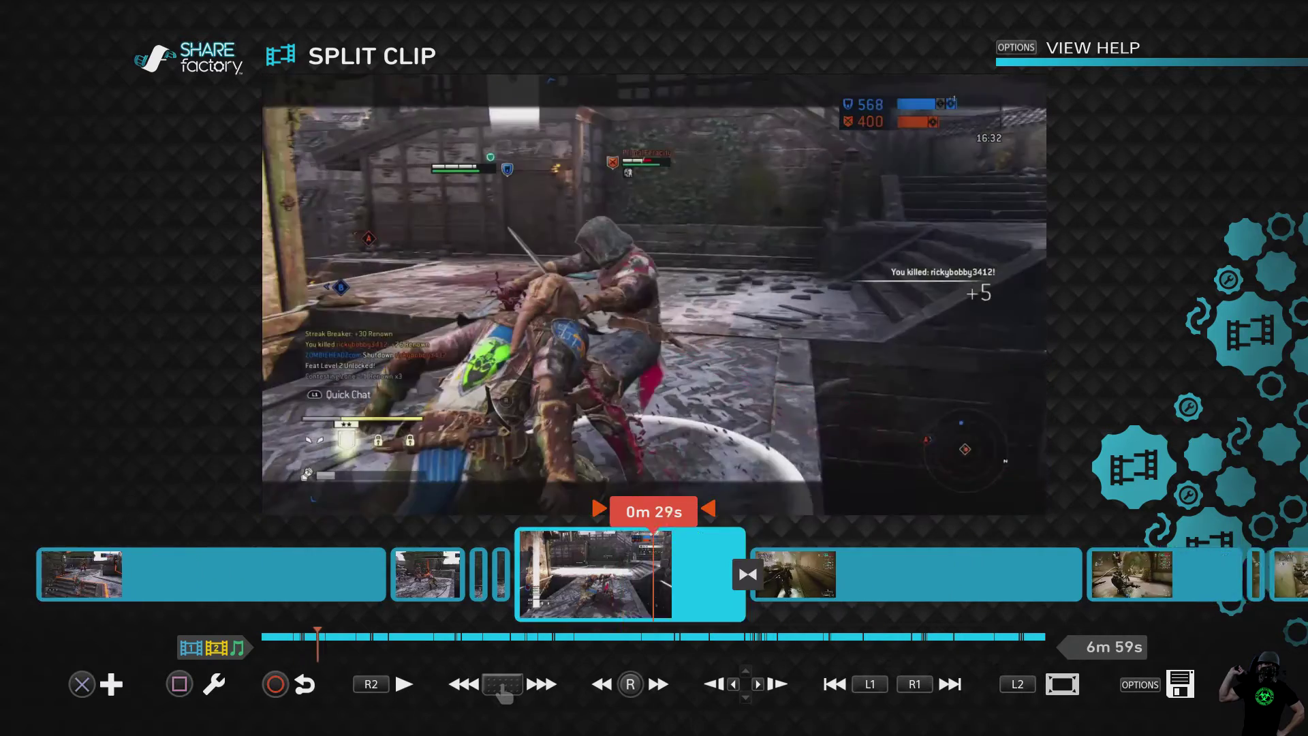
pyautogui.press('Left')
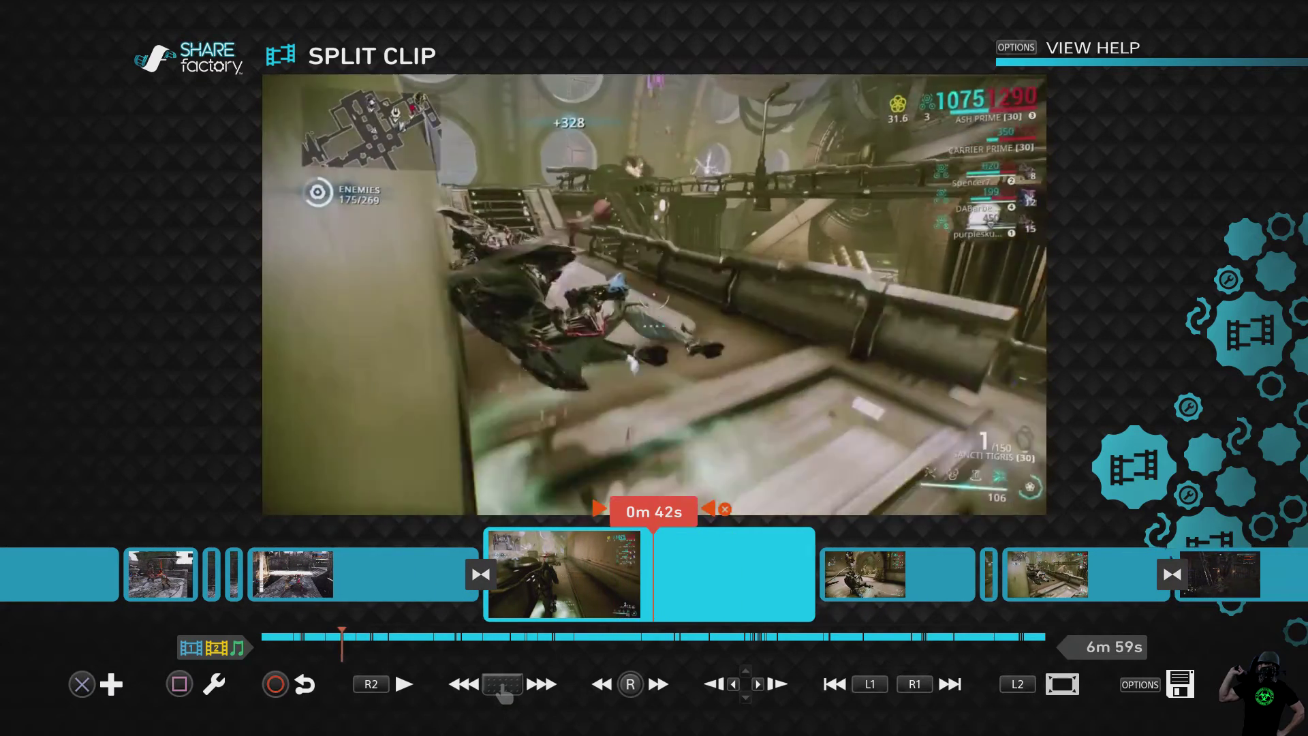
pyautogui.press('Left')
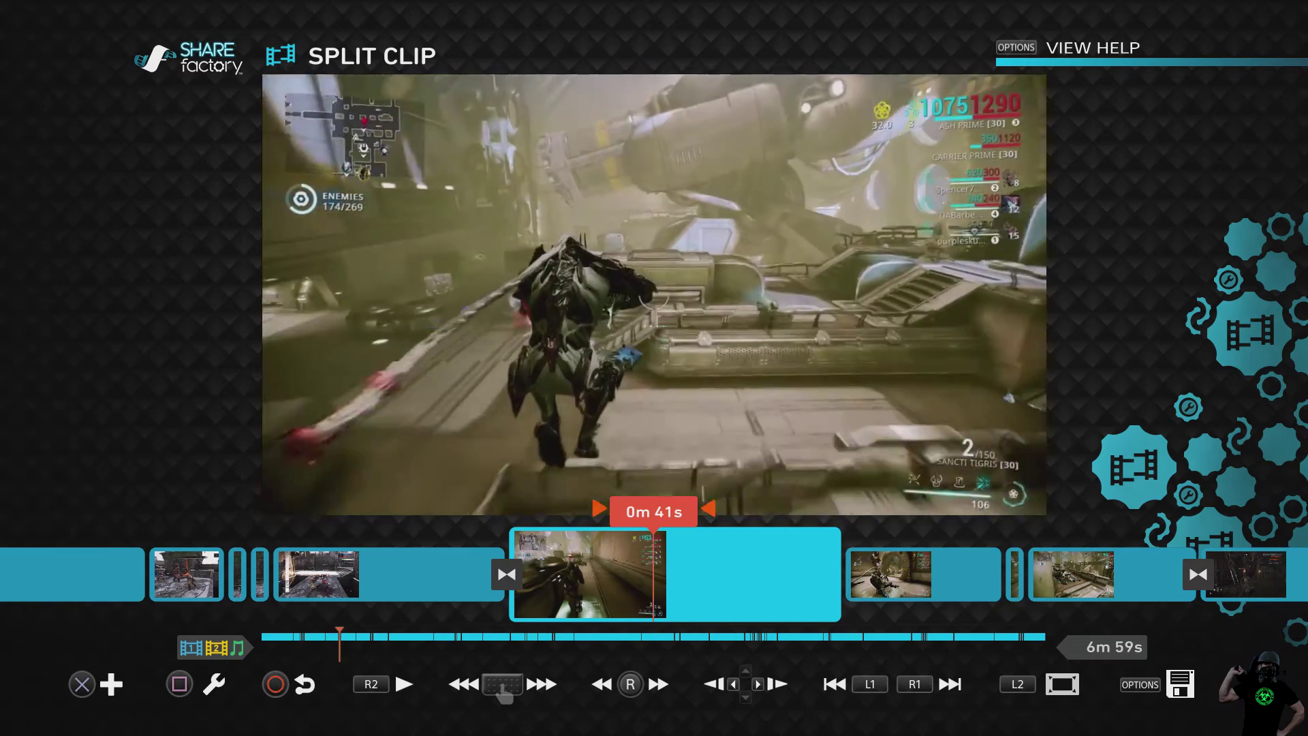
pyautogui.press('Right')
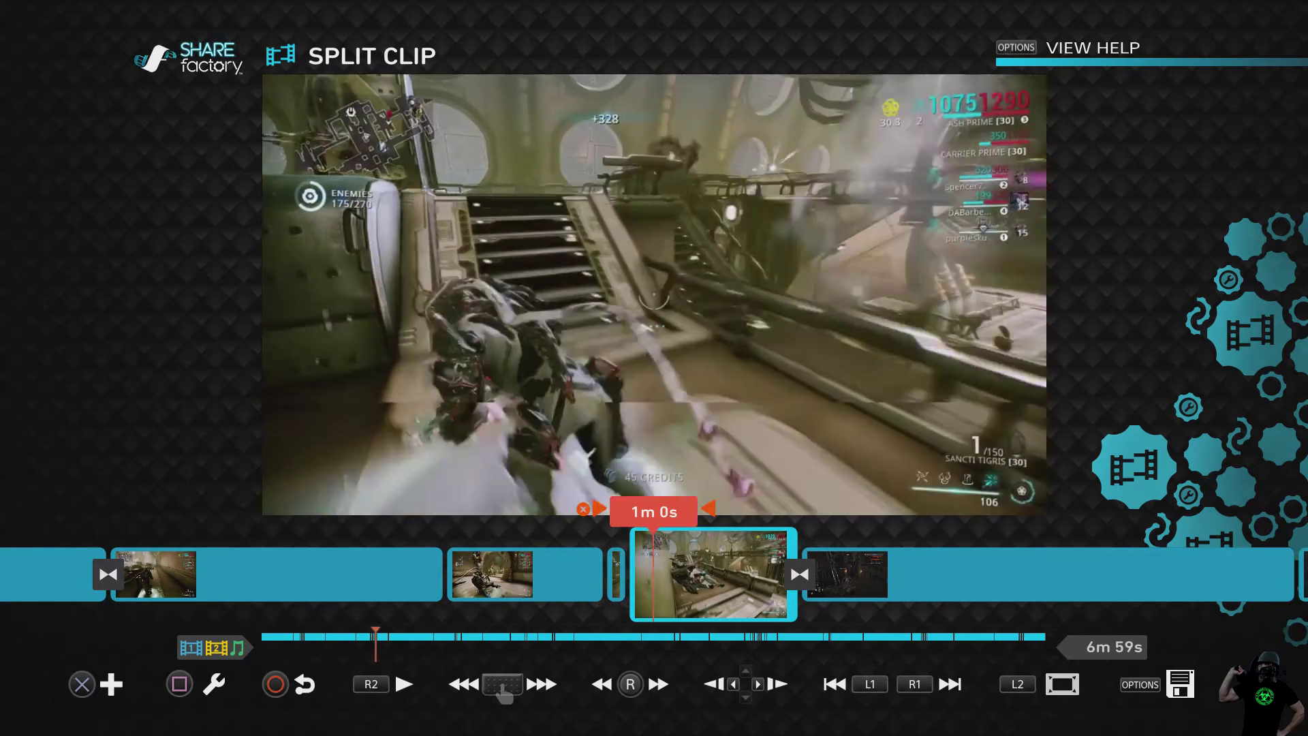
pyautogui.press('L1')
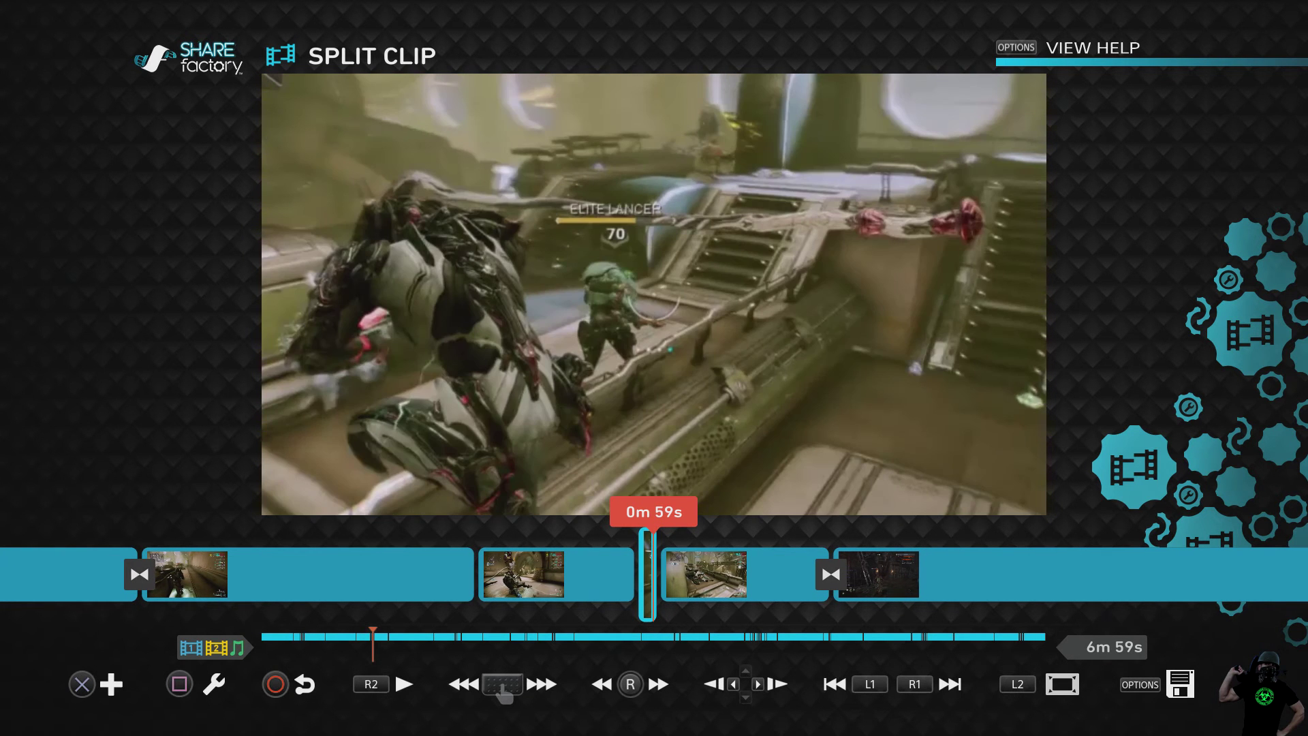
pyautogui.press('Left')
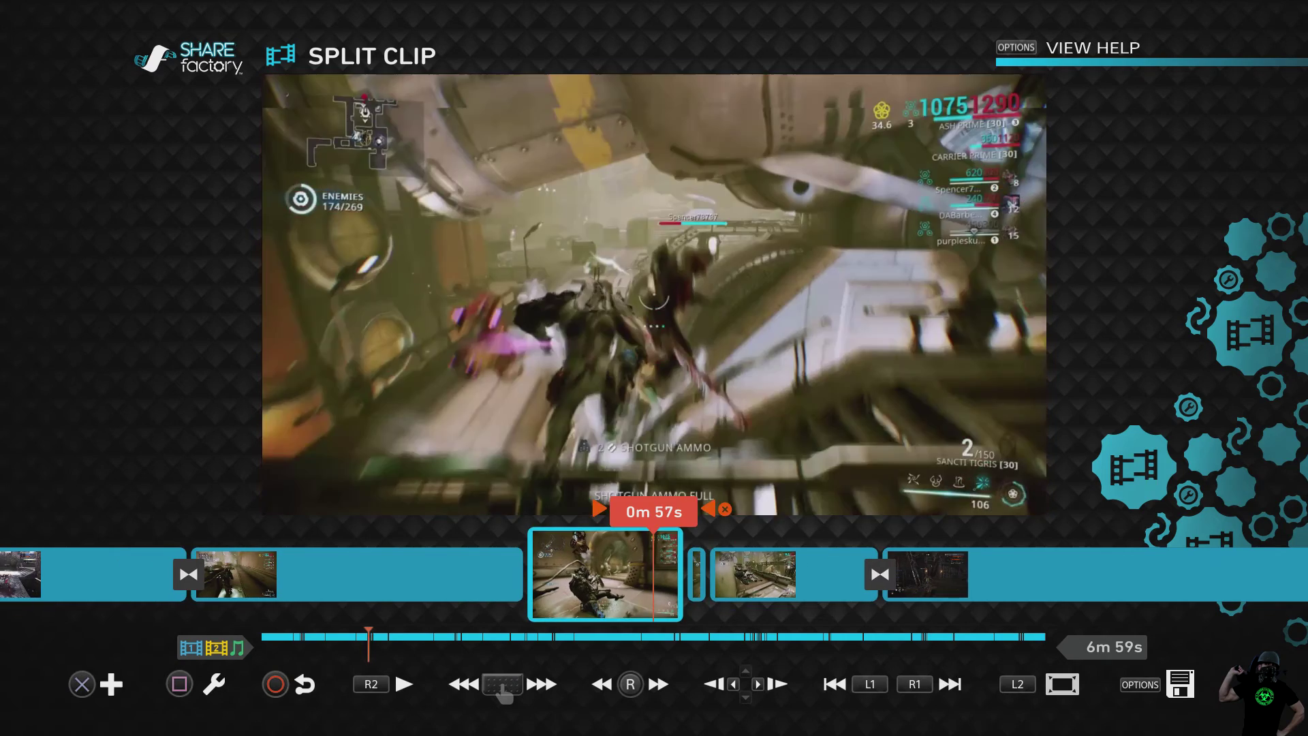
pyautogui.press('Right')
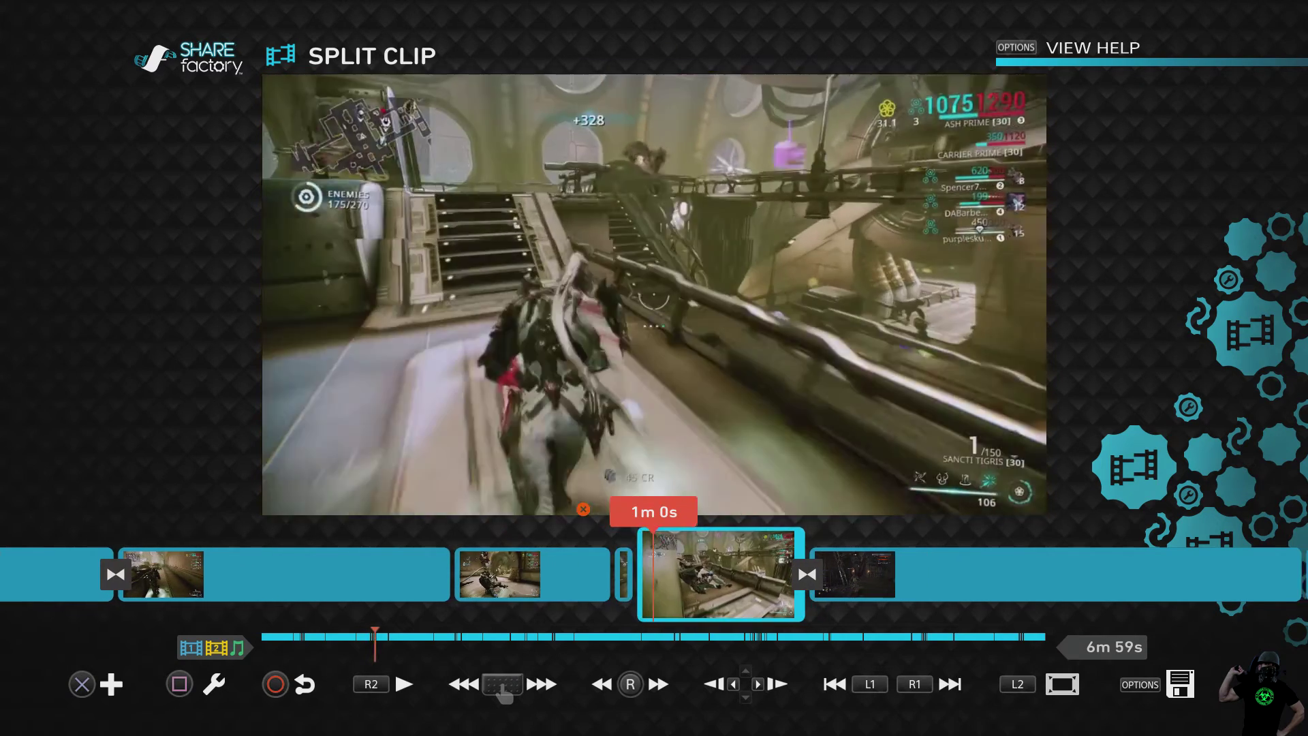
# Compare the split sections of the night-time ladder fight from 1m 19s to 1m 47s, including the half-speed segment at 1m 46s.
pyautogui.press('Right')
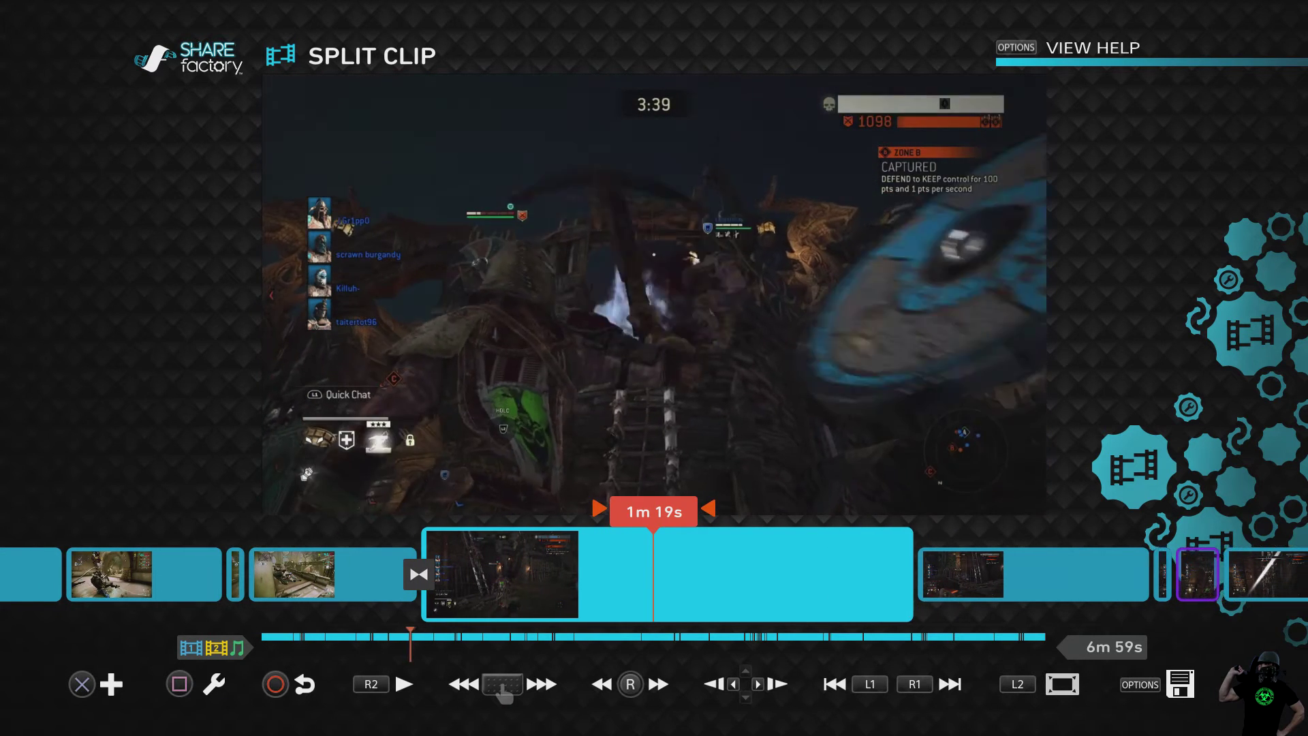
pyautogui.press('Left')
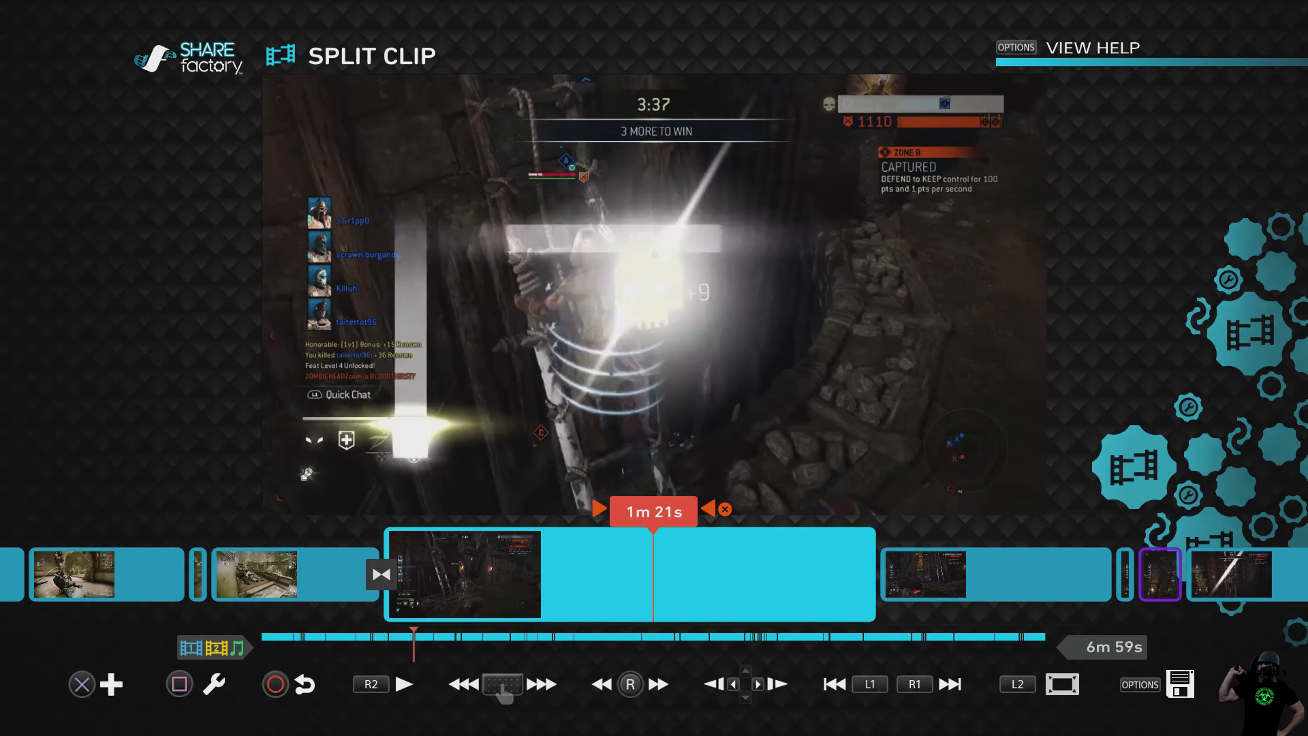
pyautogui.hscroll(10, 654, 575)
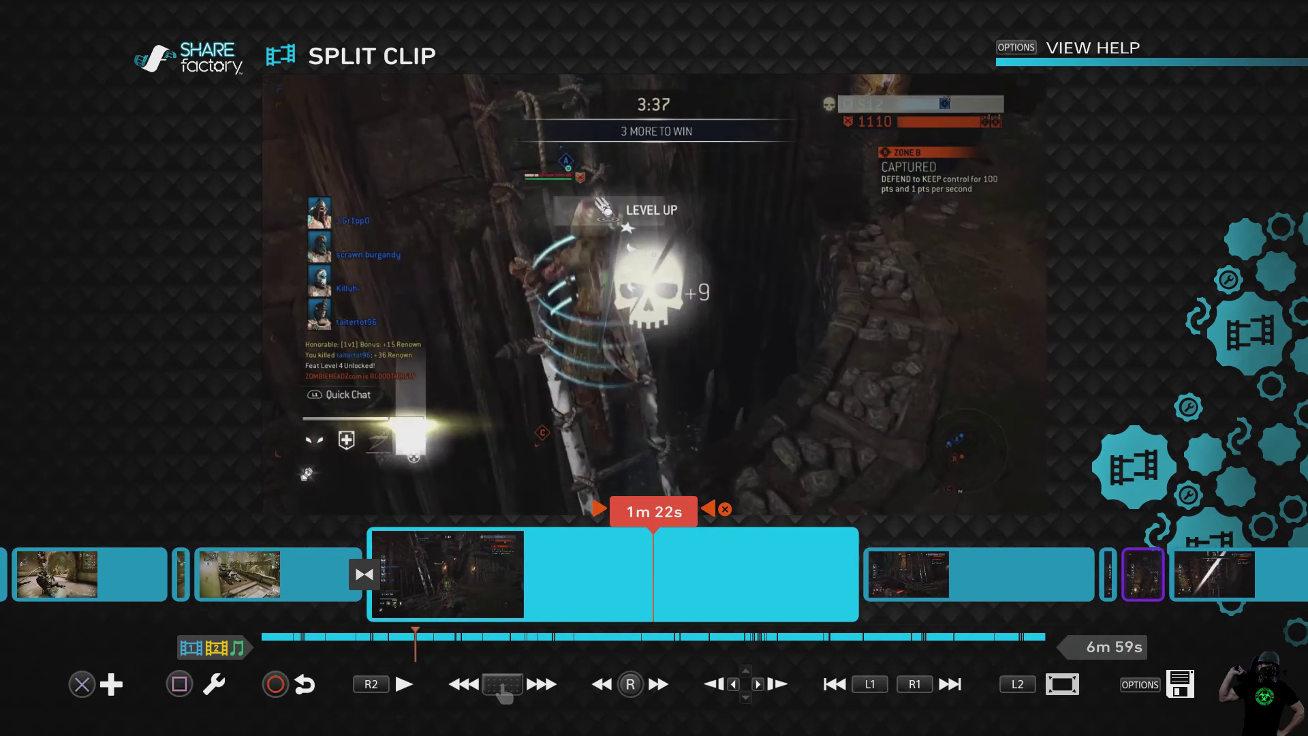
pyautogui.press('Left')
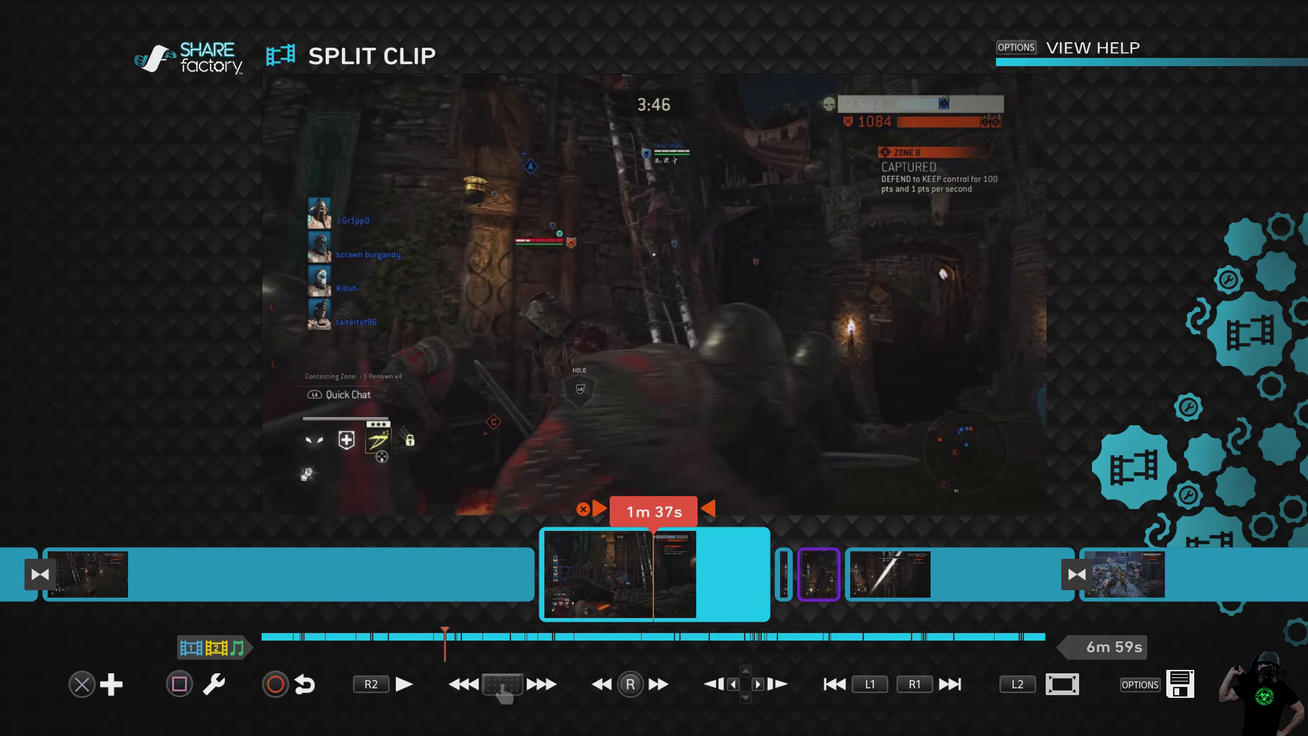
pyautogui.press('space')
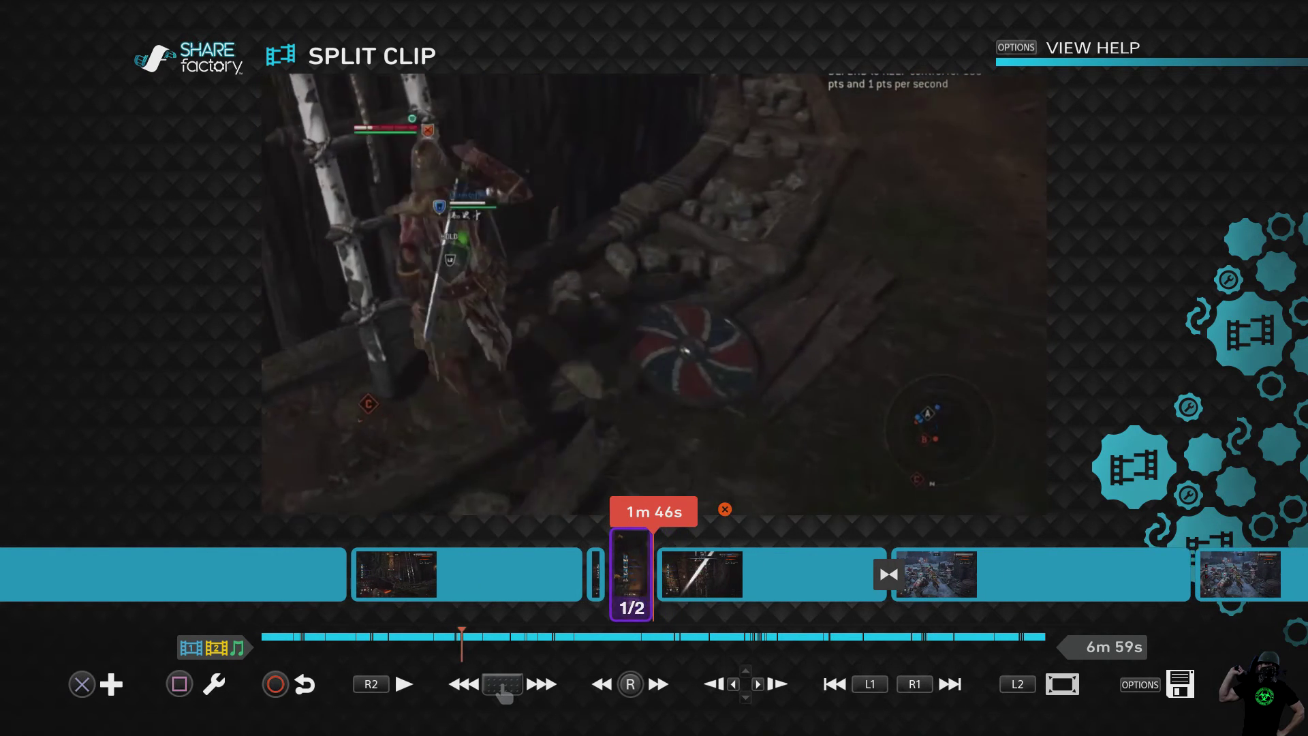
pyautogui.hscroll(-10, 654, 574)
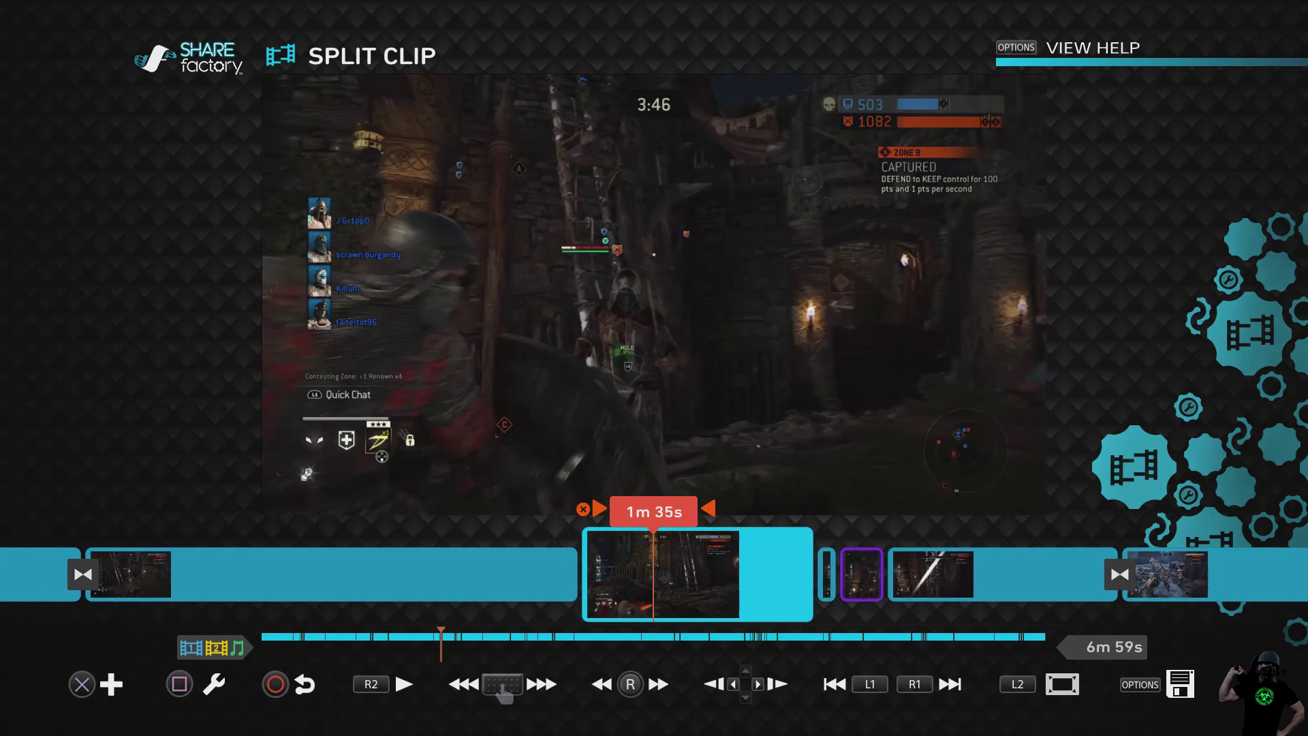
pyautogui.press('Left')
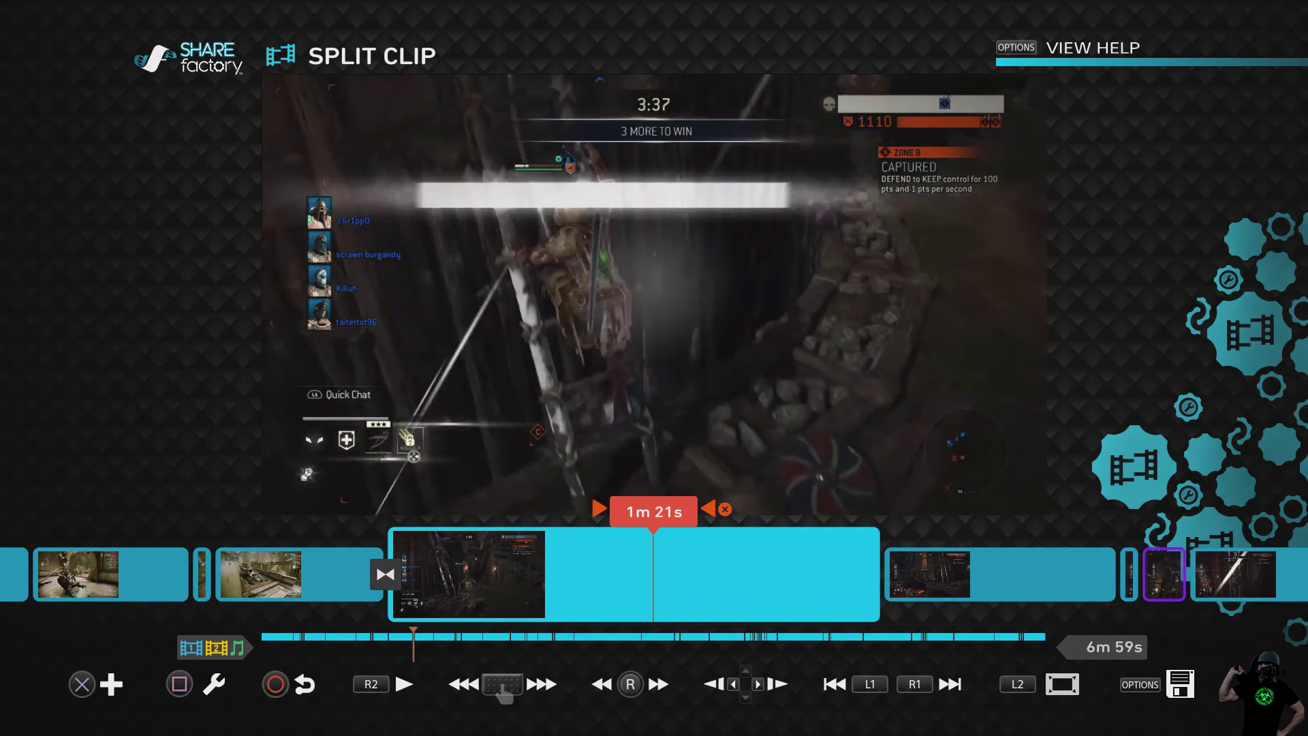
pyautogui.press('Right')
pyautogui.press('Right')
pyautogui.press('Left')
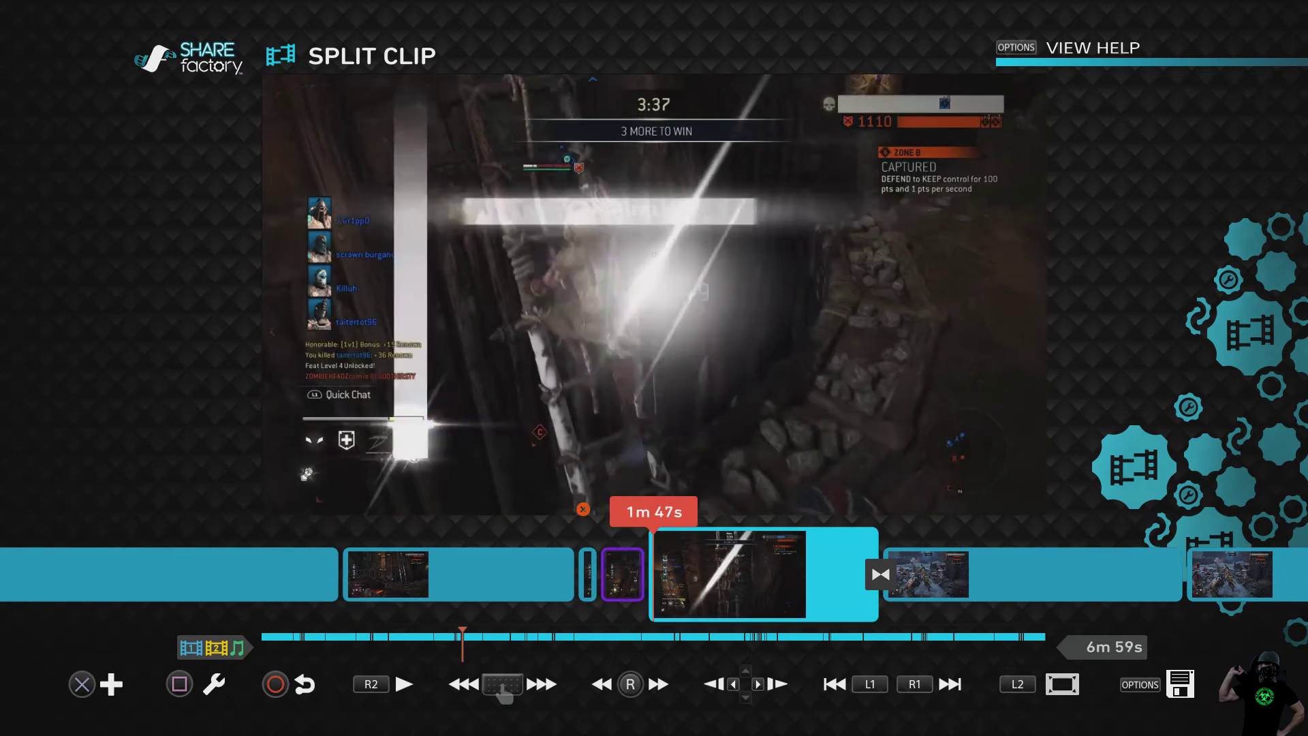
# Review the battlefield clip pieces from 2m 7s to 2m 24s and the Dark Souls II death-scene splits from 3m 43s to 3m 55s.
pyautogui.press('Right')
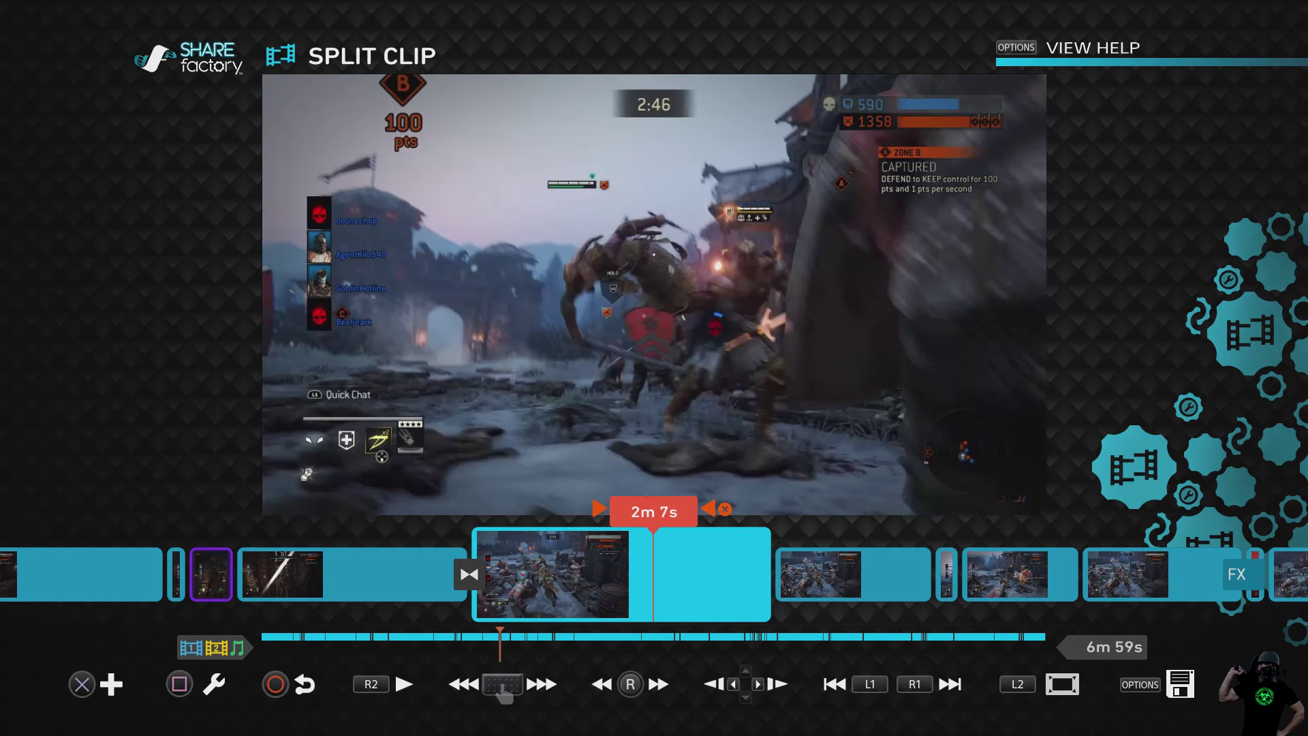
pyautogui.press('Left')
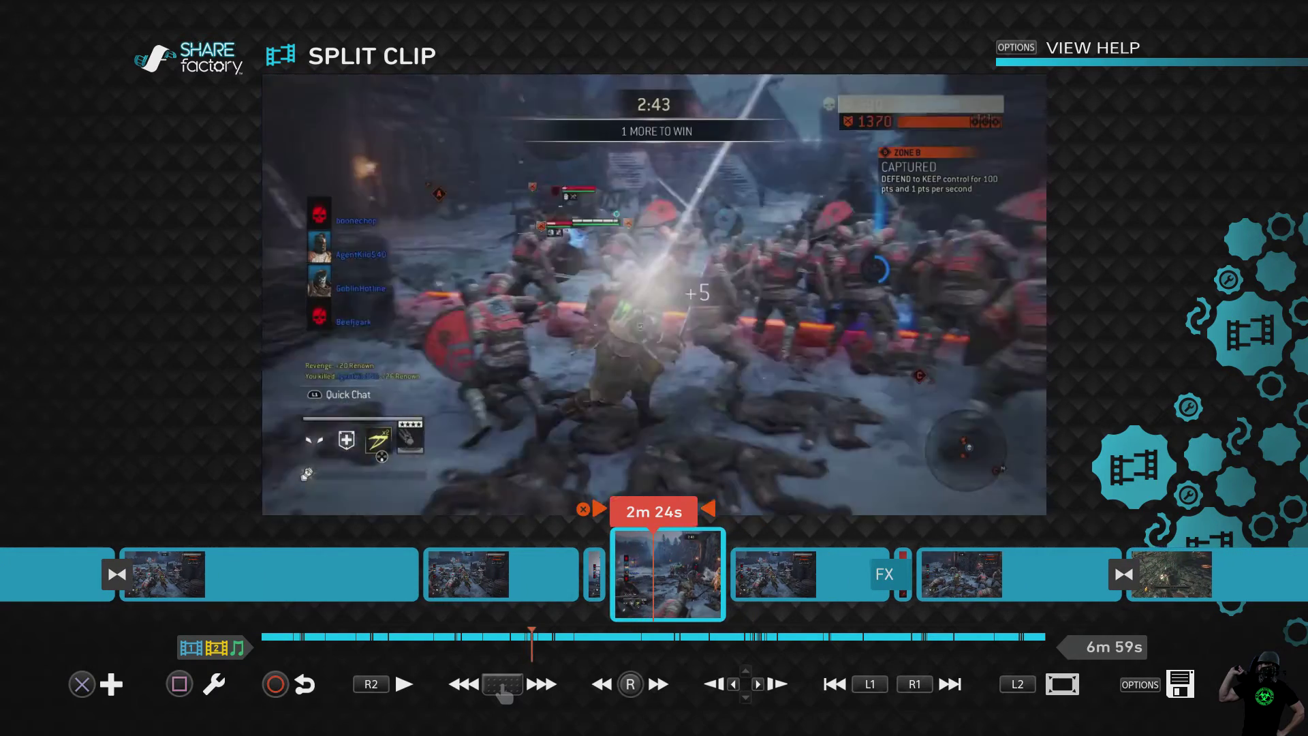
pyautogui.press('Right')
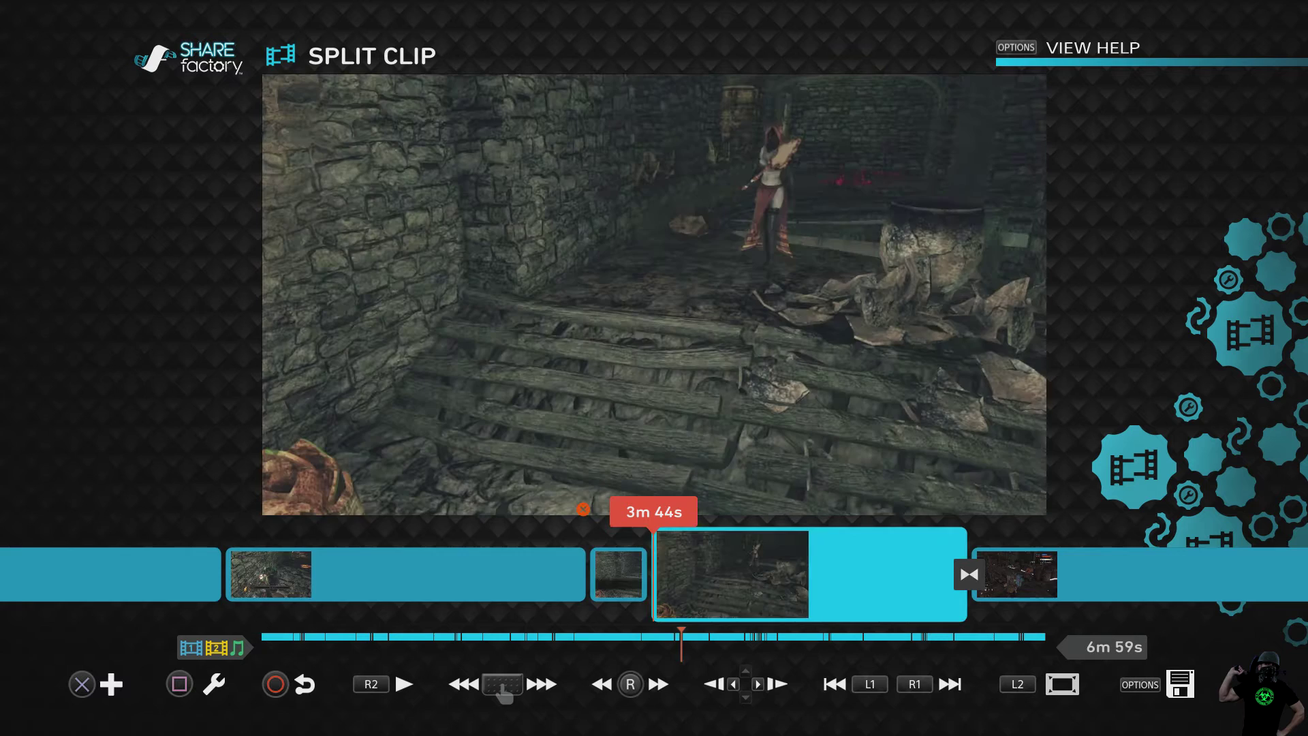
pyautogui.press('Left')
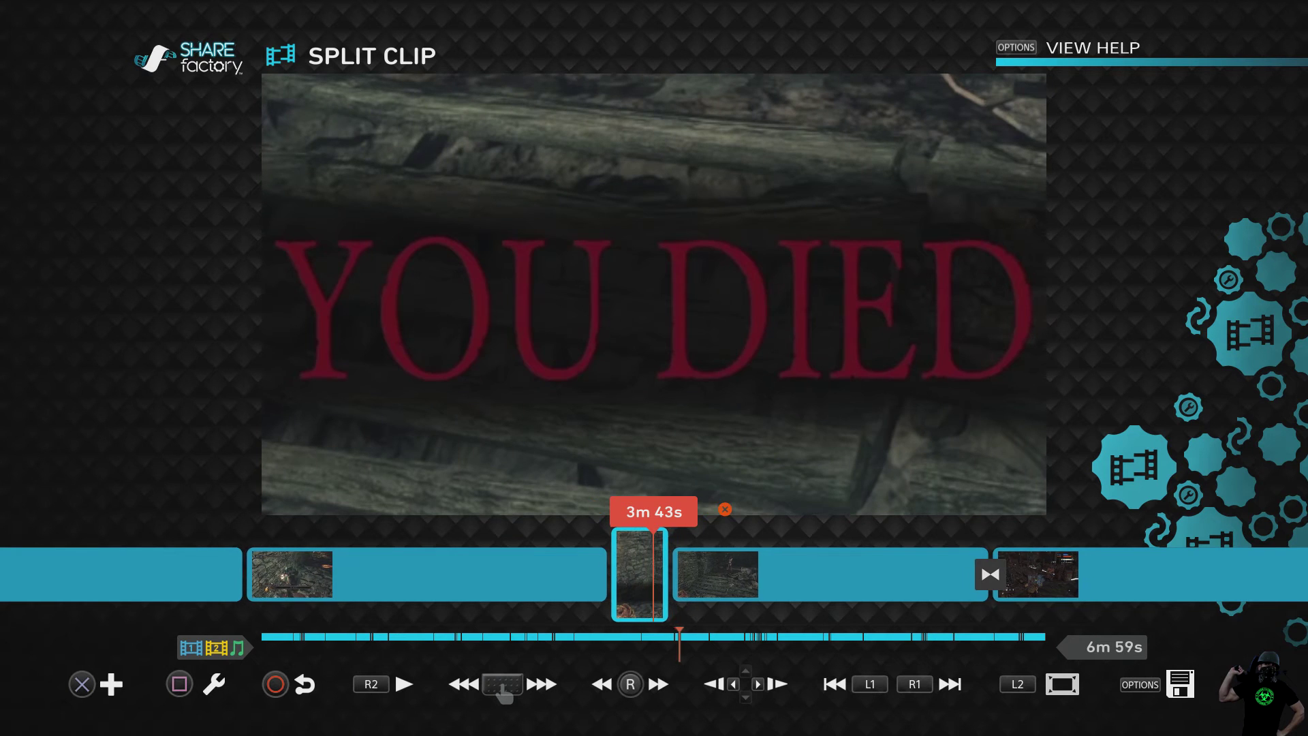
pyautogui.press('Right')
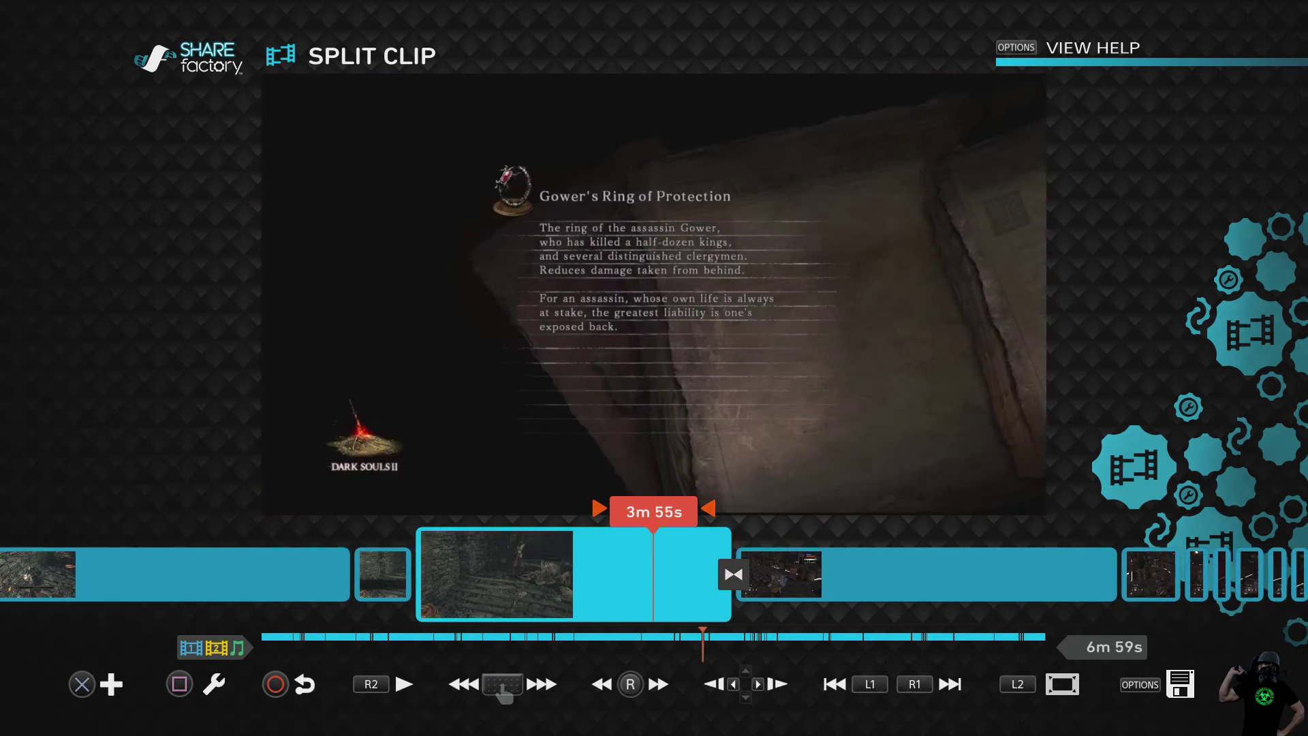
# Examine the daylight duel footage from 4m 42s to 5m 12s around its short slow-motion segment, ending on the duel scoreboard at 5m 40s.
pyautogui.press('Left')
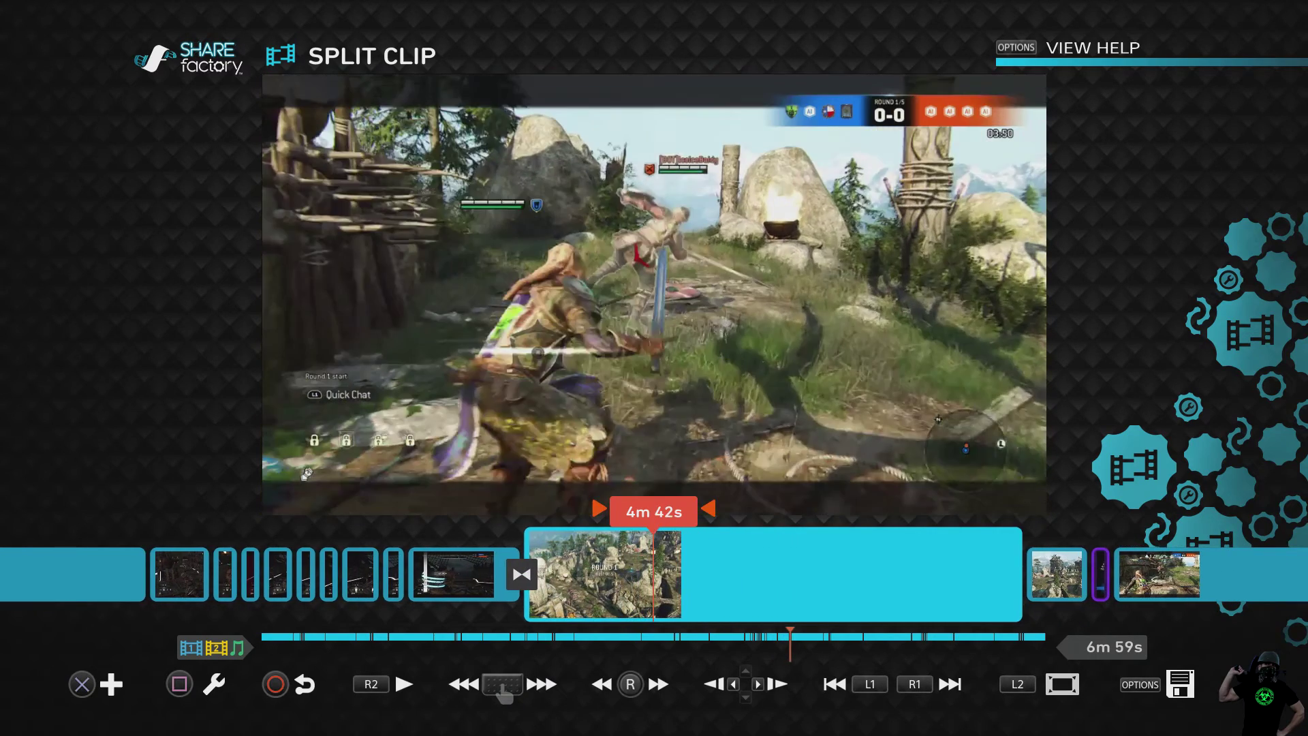
pyautogui.press('Left')
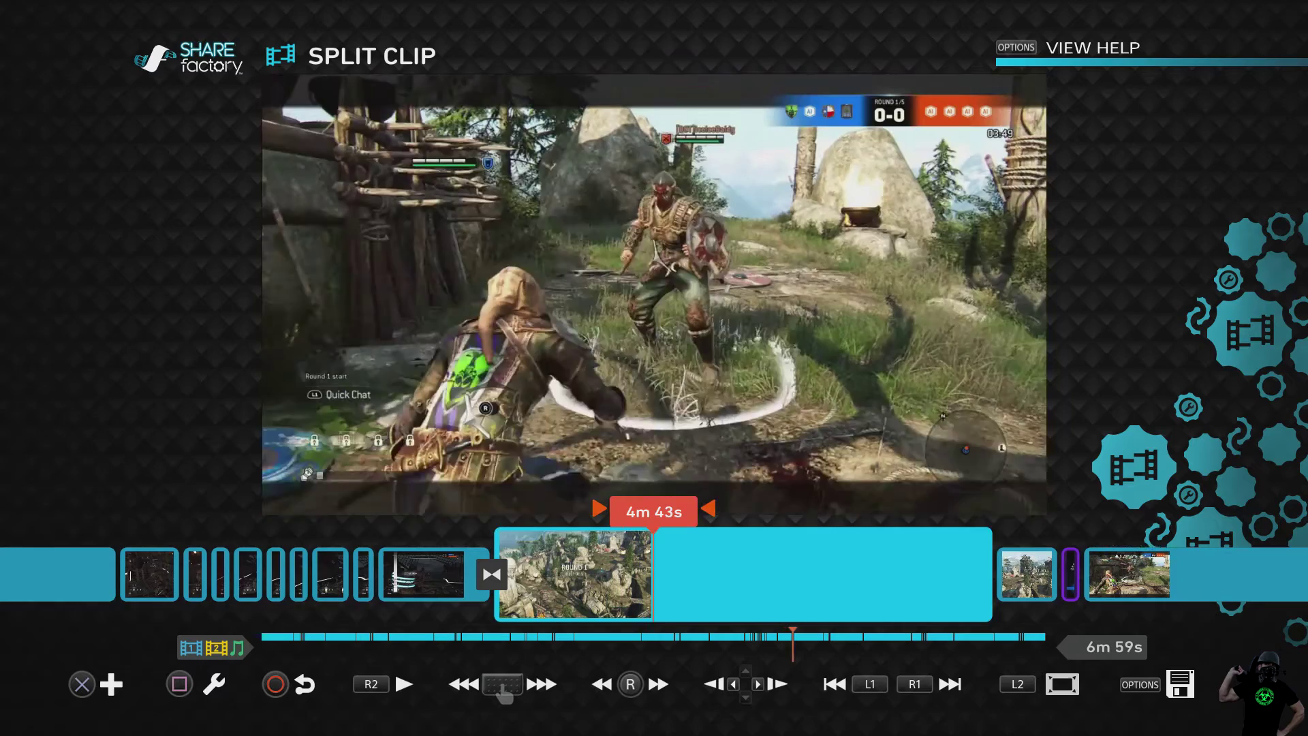
pyautogui.press('Right')
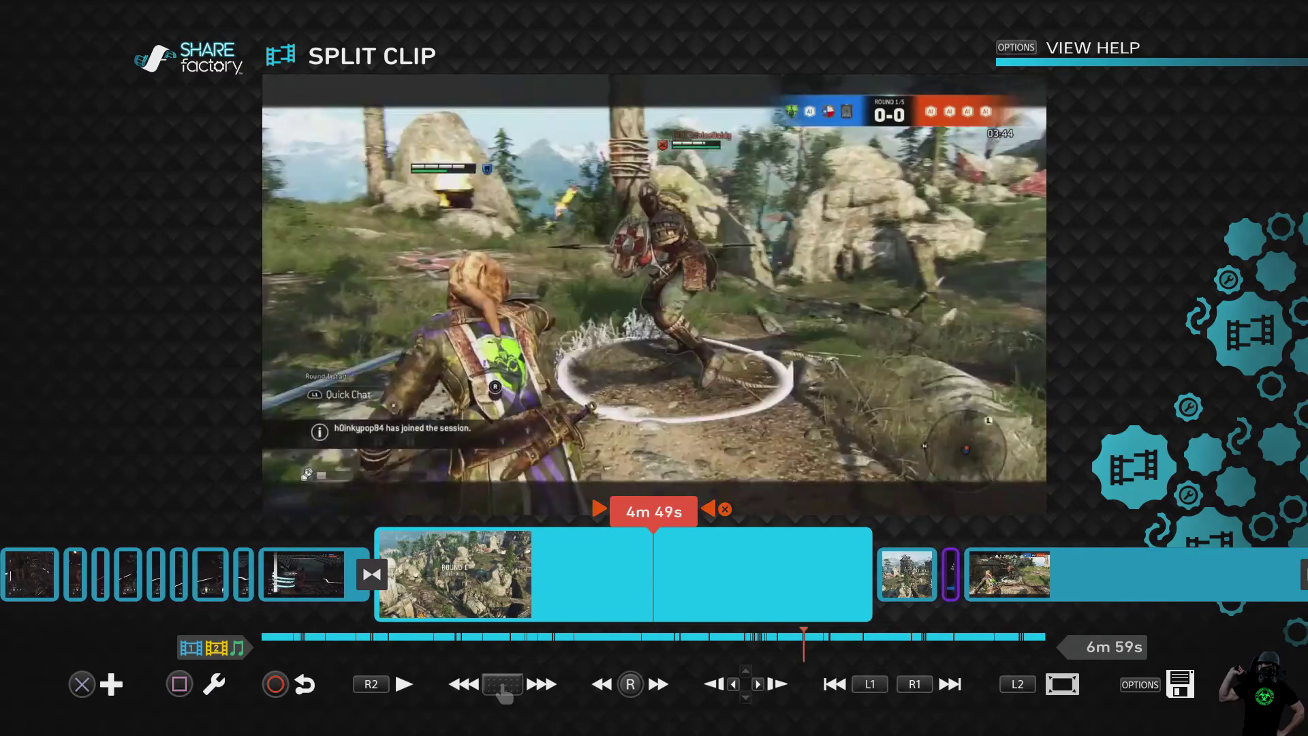
pyautogui.press('Right')
pyautogui.press('Right')
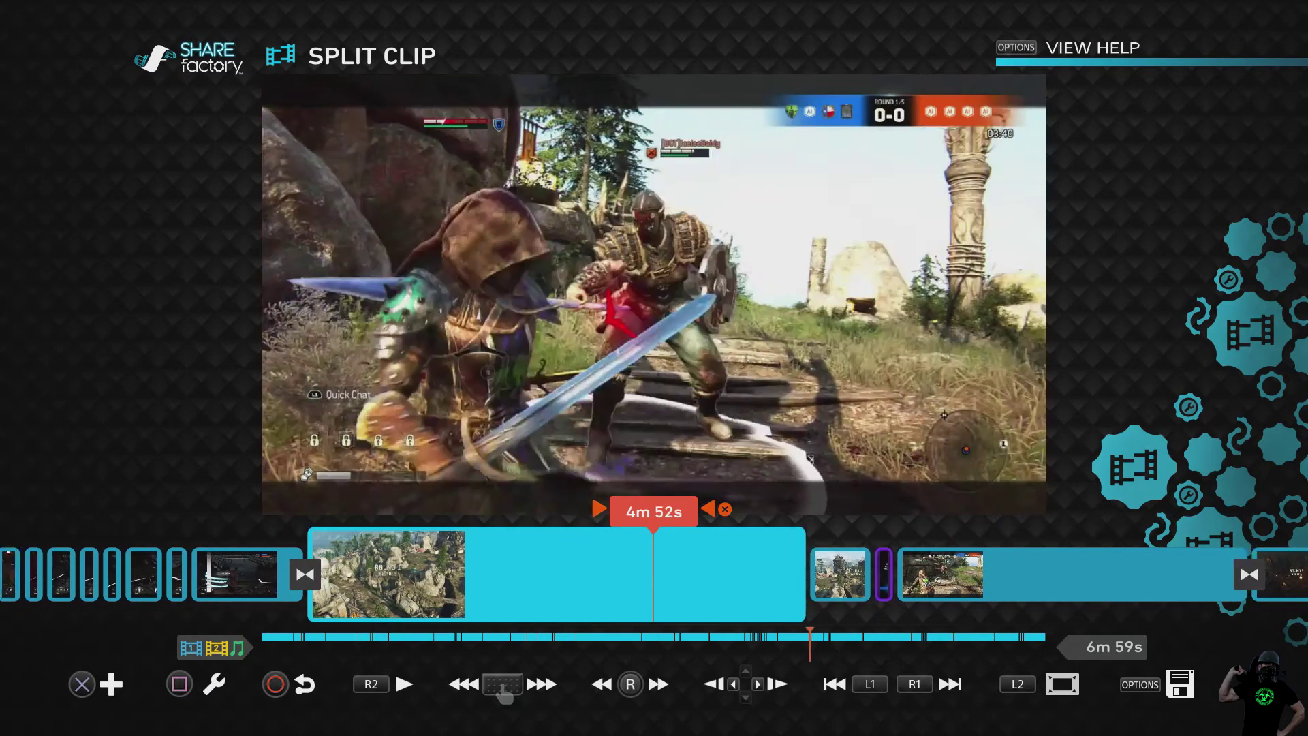
pyautogui.press('Right')
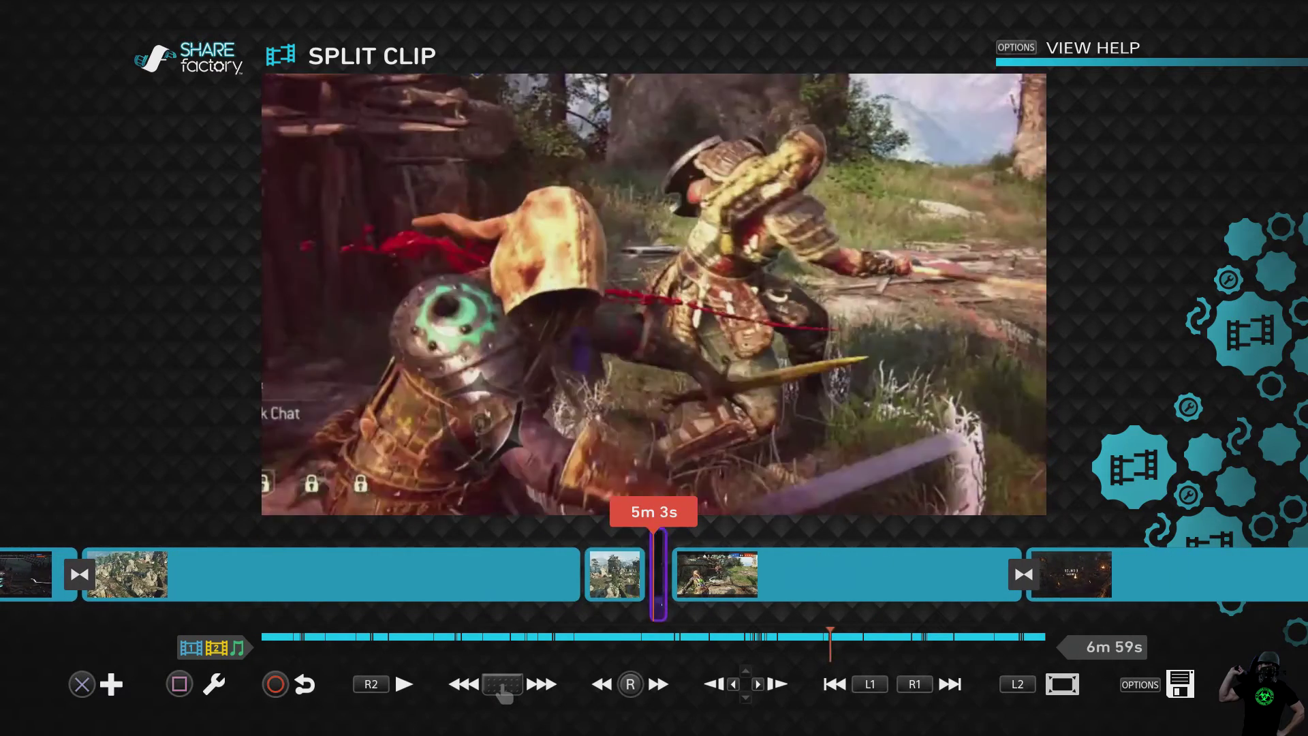
pyautogui.press('Right')
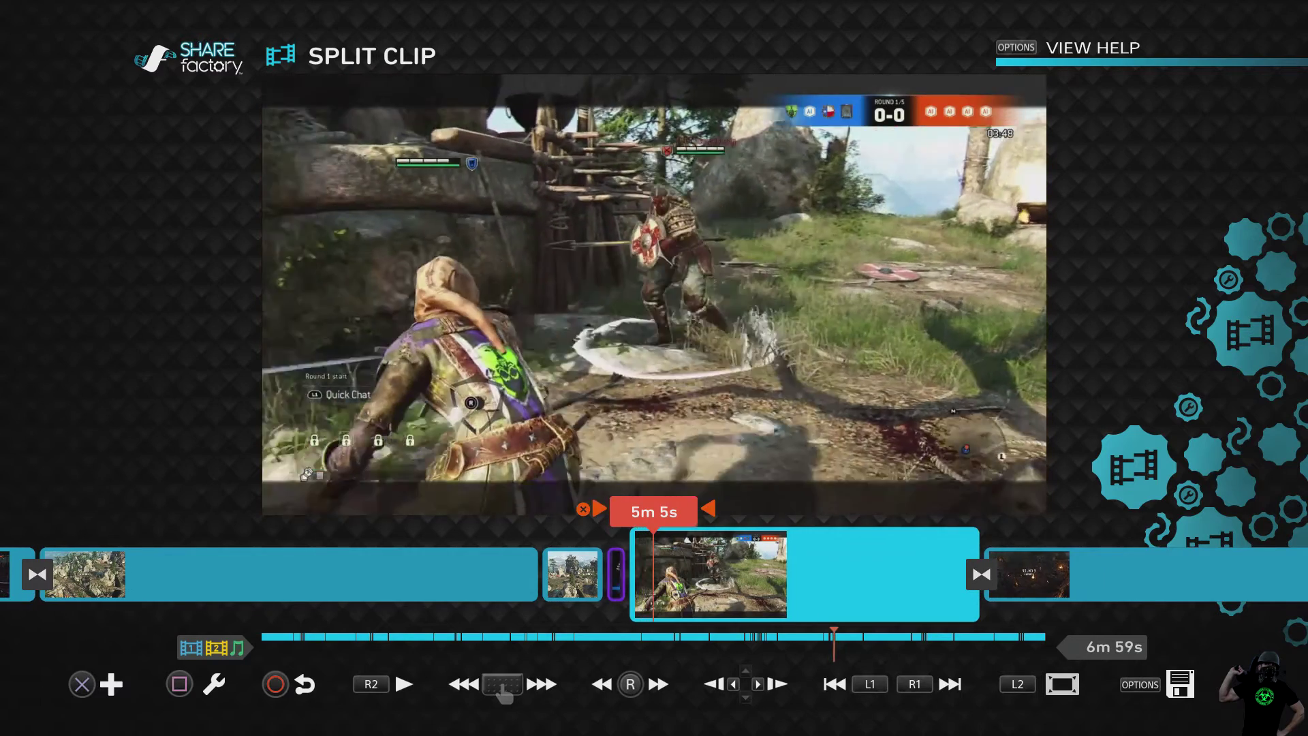
pyautogui.press('Left')
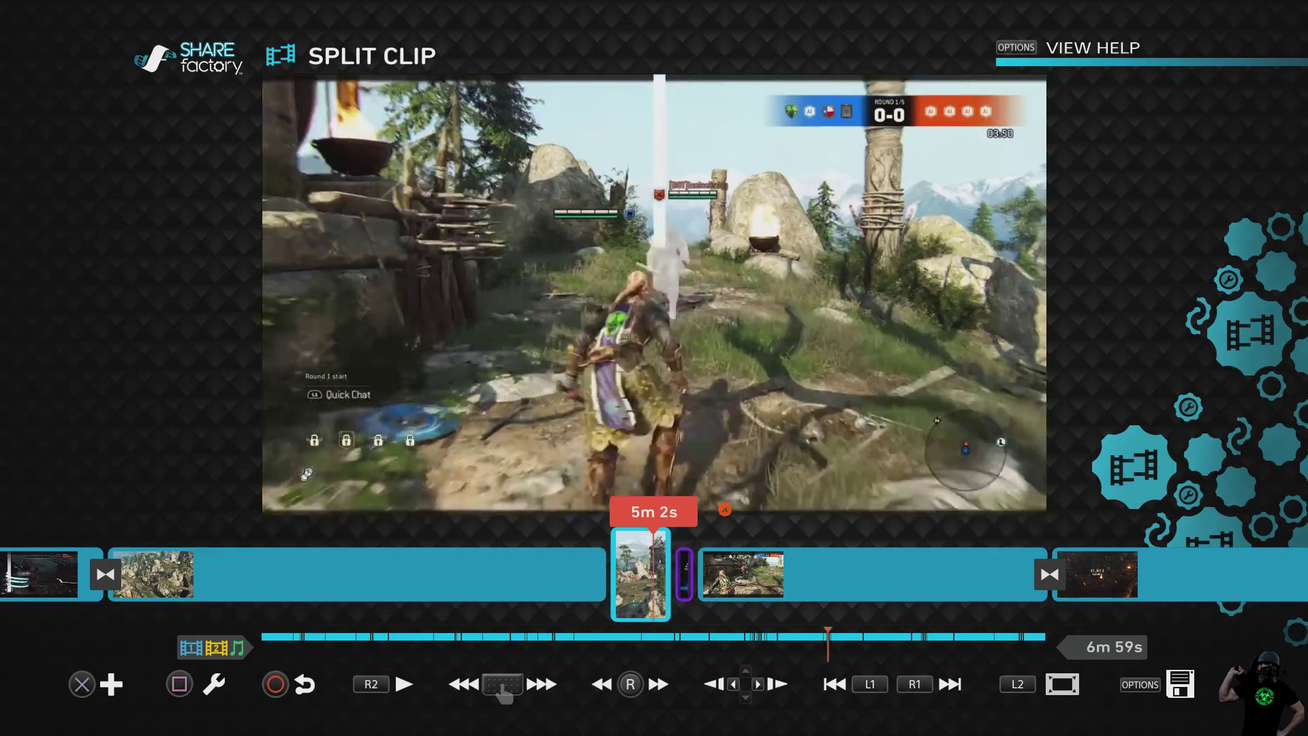
pyautogui.press('Return')
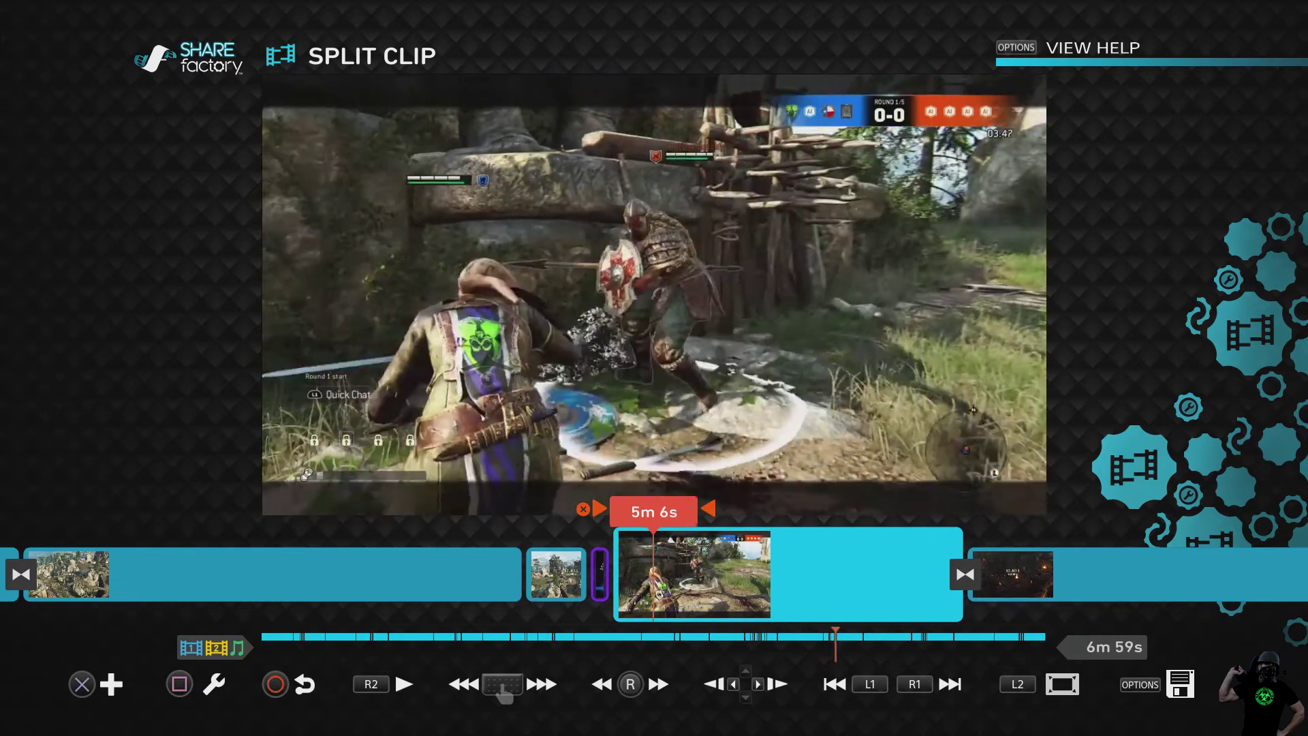
pyautogui.press('Right')
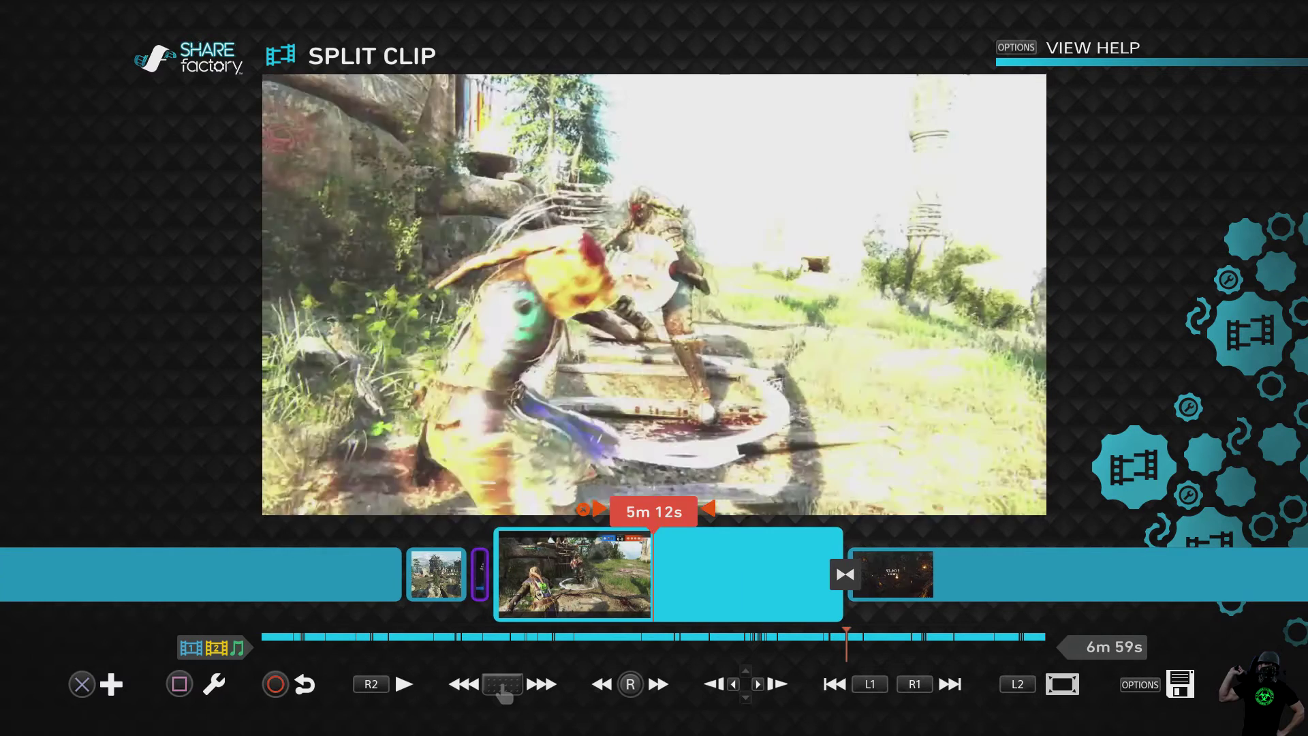
pyautogui.press('Left')
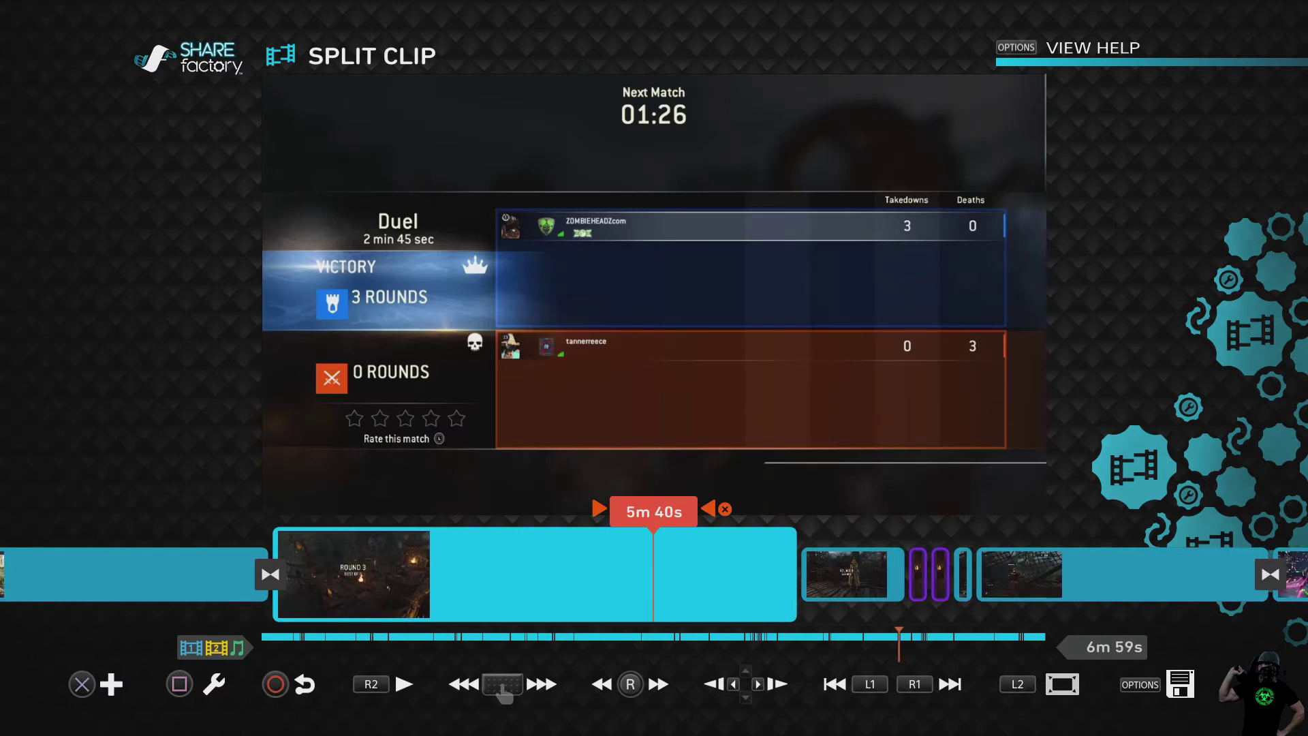
# Examine the night-time Round 3 duel splits from 5m 33s to 6m 6s, including the two short slow-motion pieces around 5m 54s.
pyautogui.press('Left')
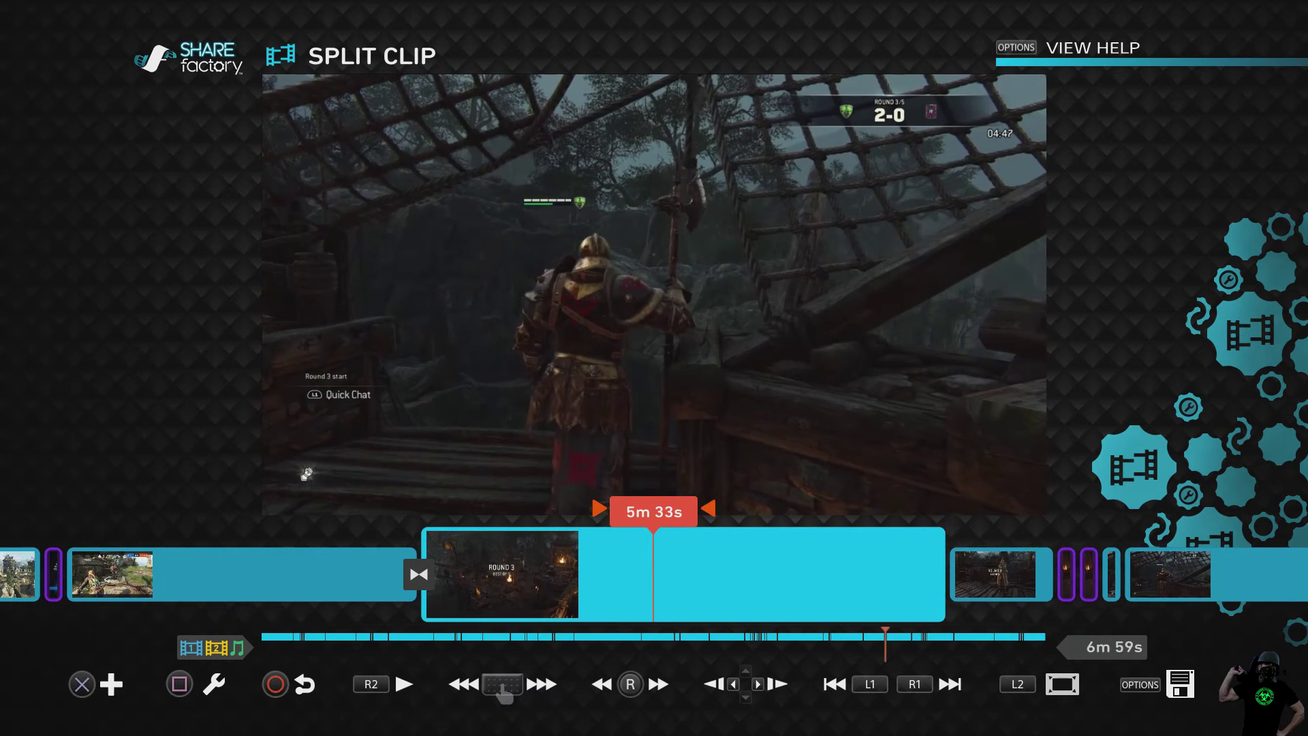
pyautogui.hscroll(5, 654, 575)
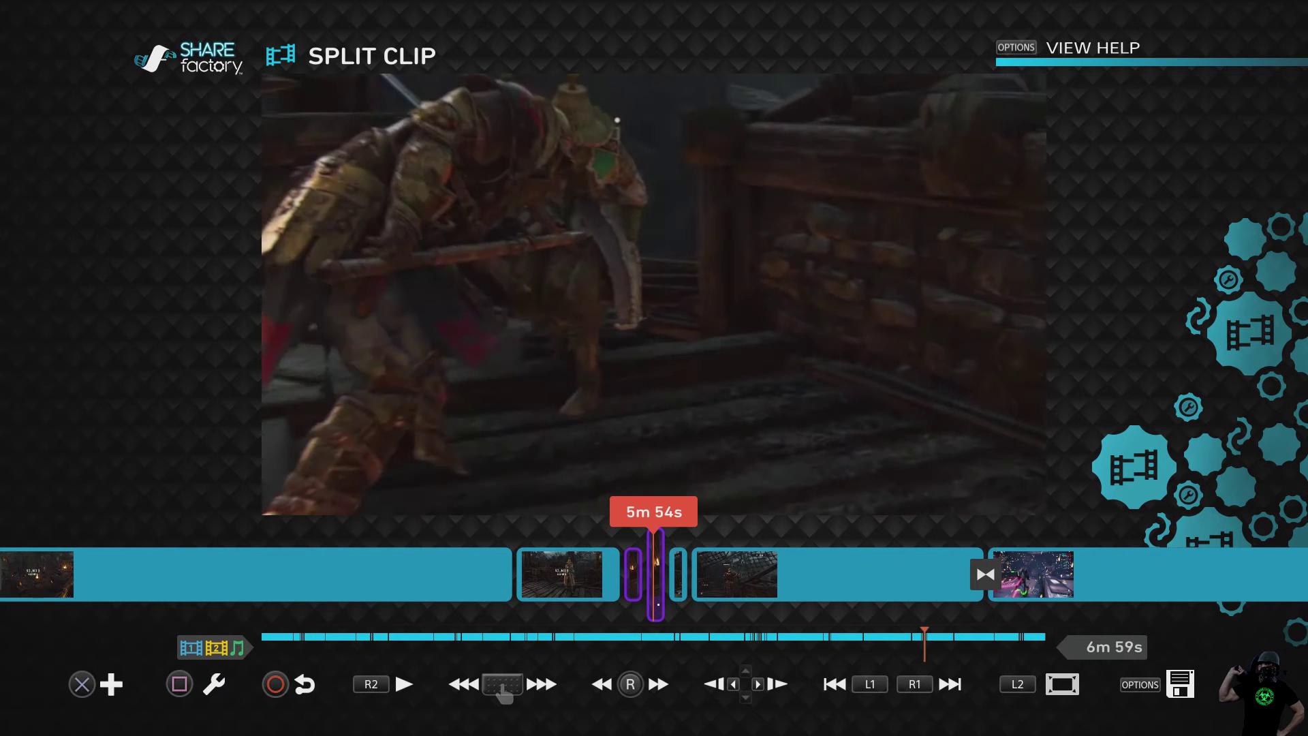
pyautogui.hscroll(-2, 654, 575)
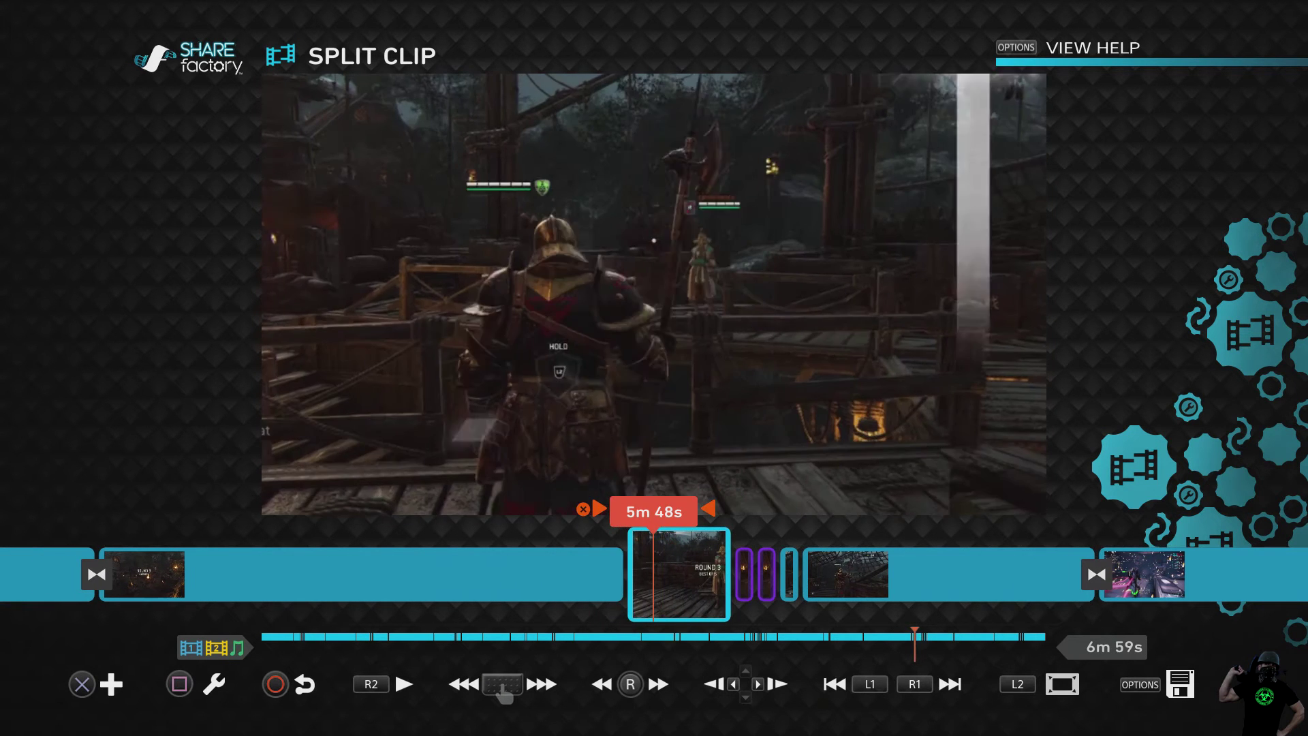
pyautogui.hscroll(1, 654, 574)
pyautogui.press('Right')
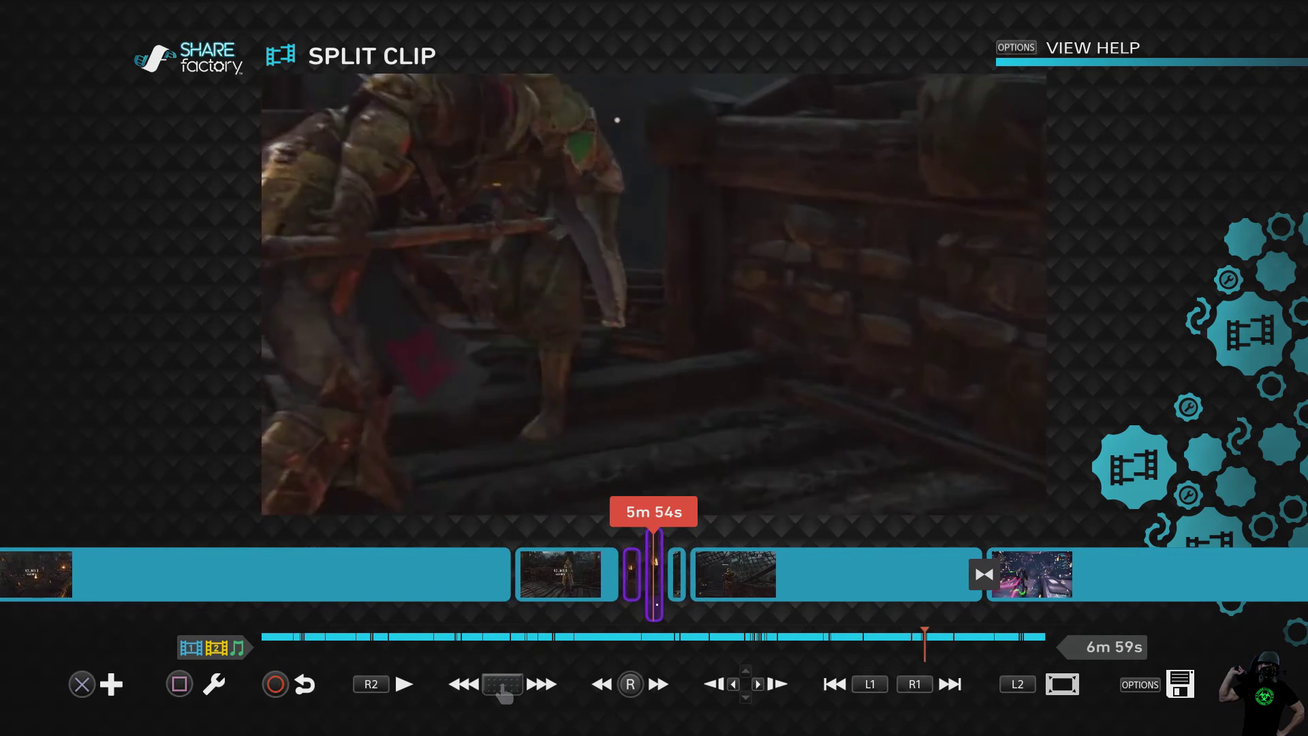
pyautogui.press('Right')
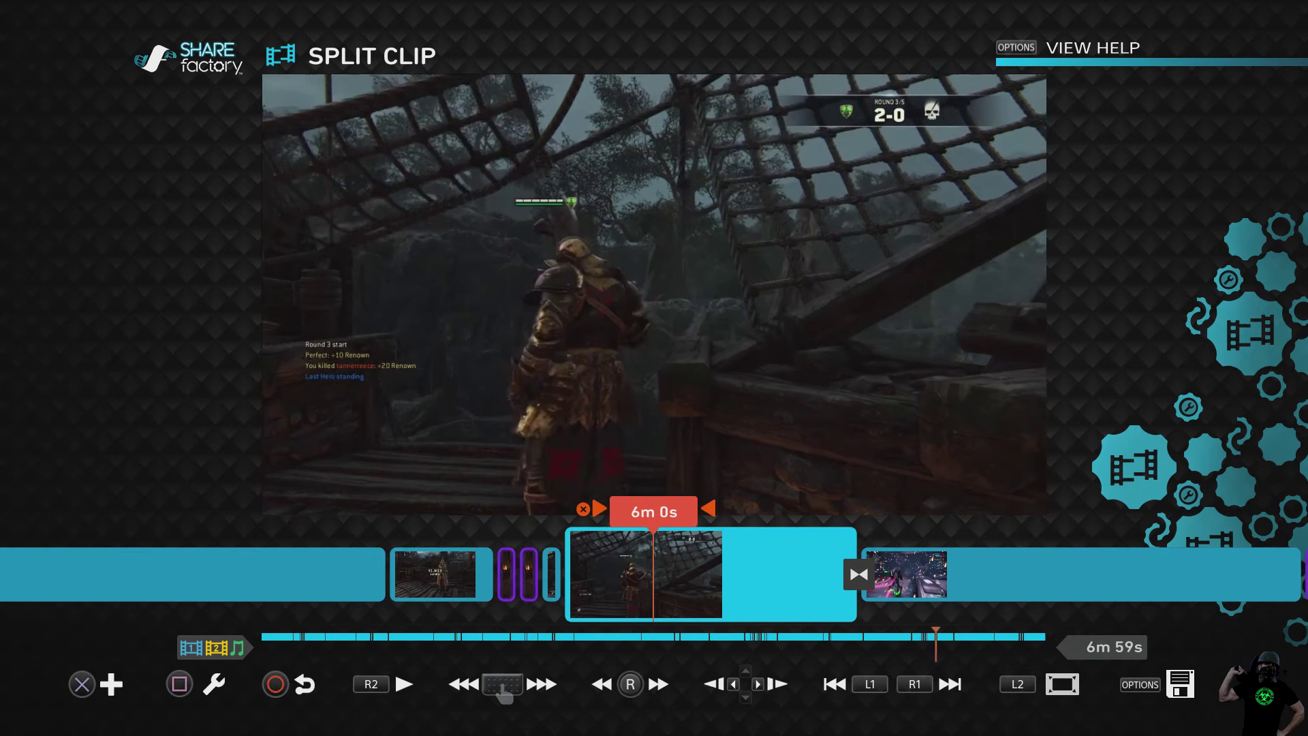
pyautogui.press('Left')
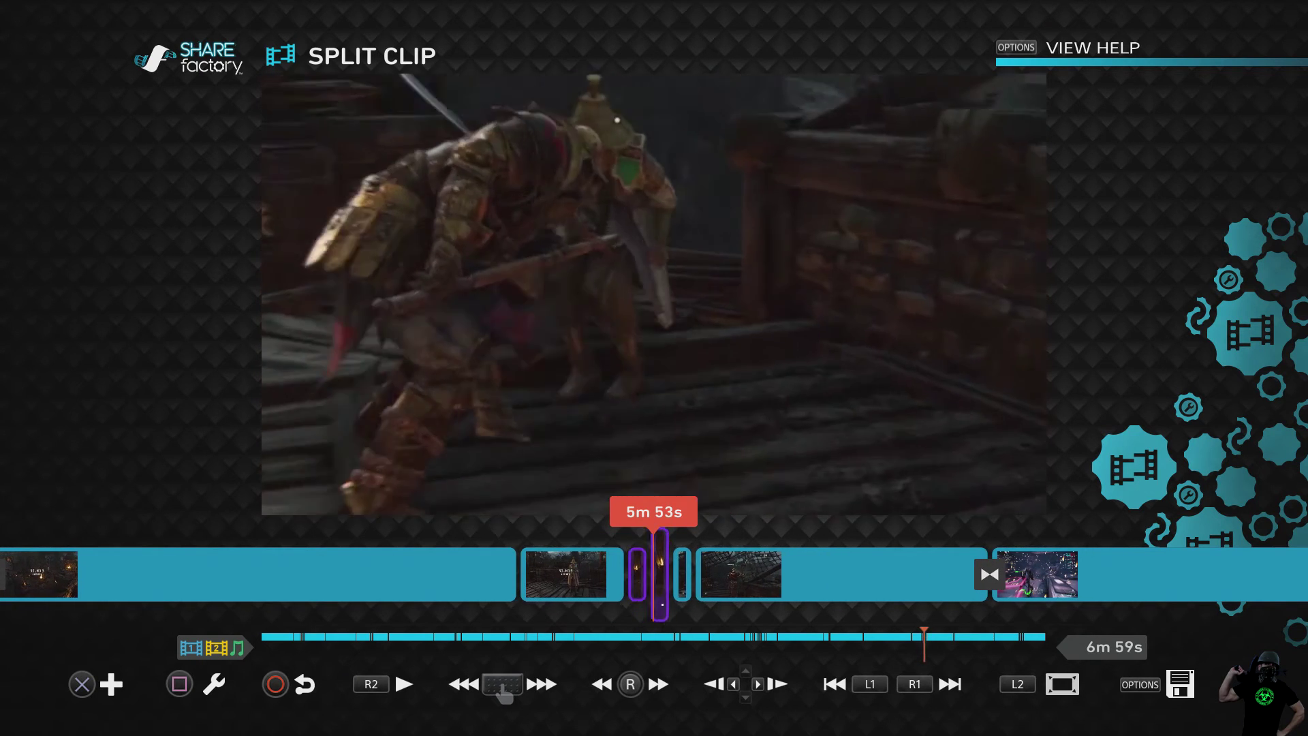
pyautogui.press('Right')
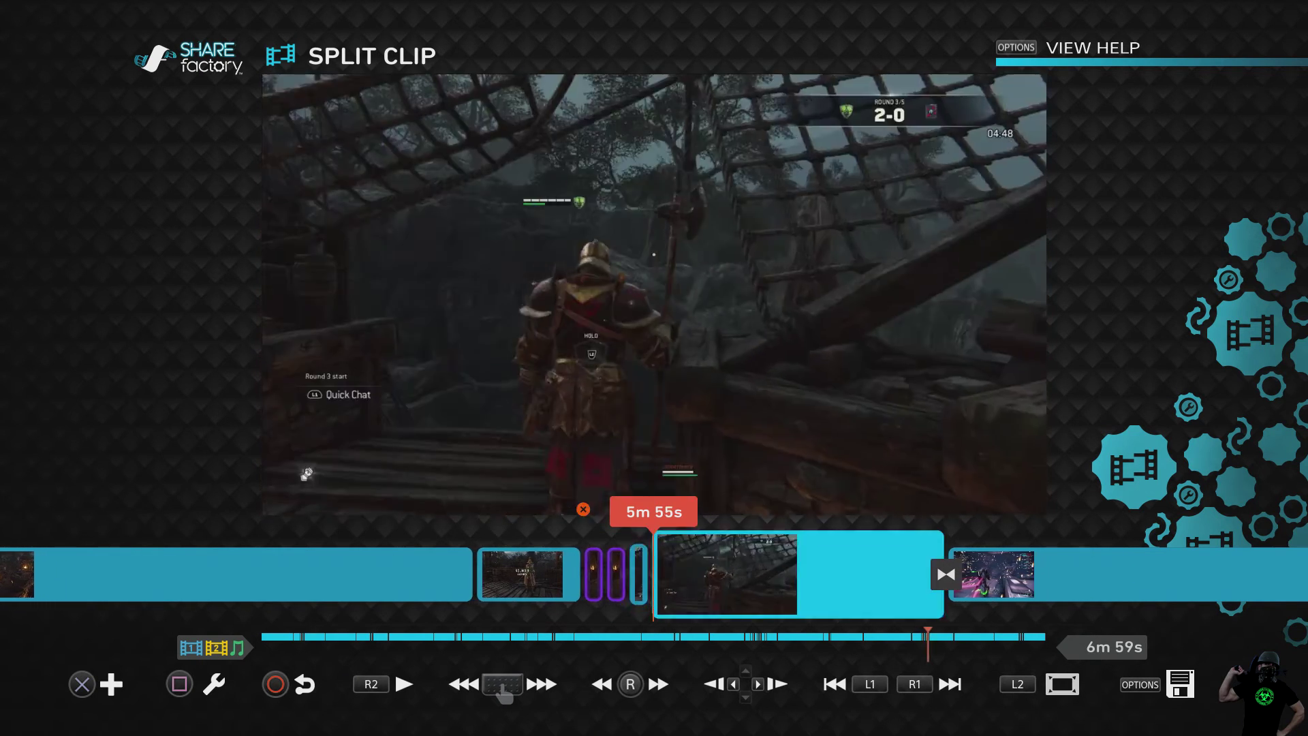
pyautogui.press('Right')
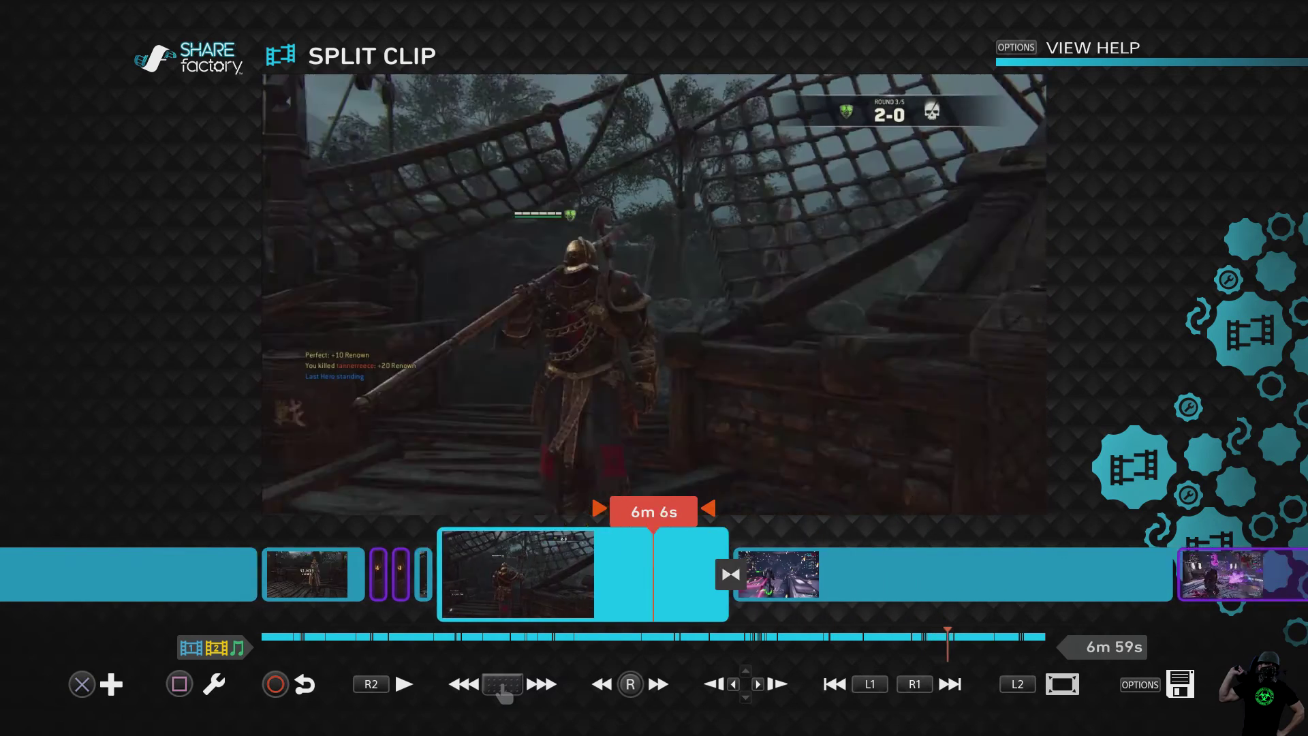
# Review the Tyl Regor fight clip from 6m 16s and its half-speed segments up to 6m 47s.
pyautogui.press('Right')
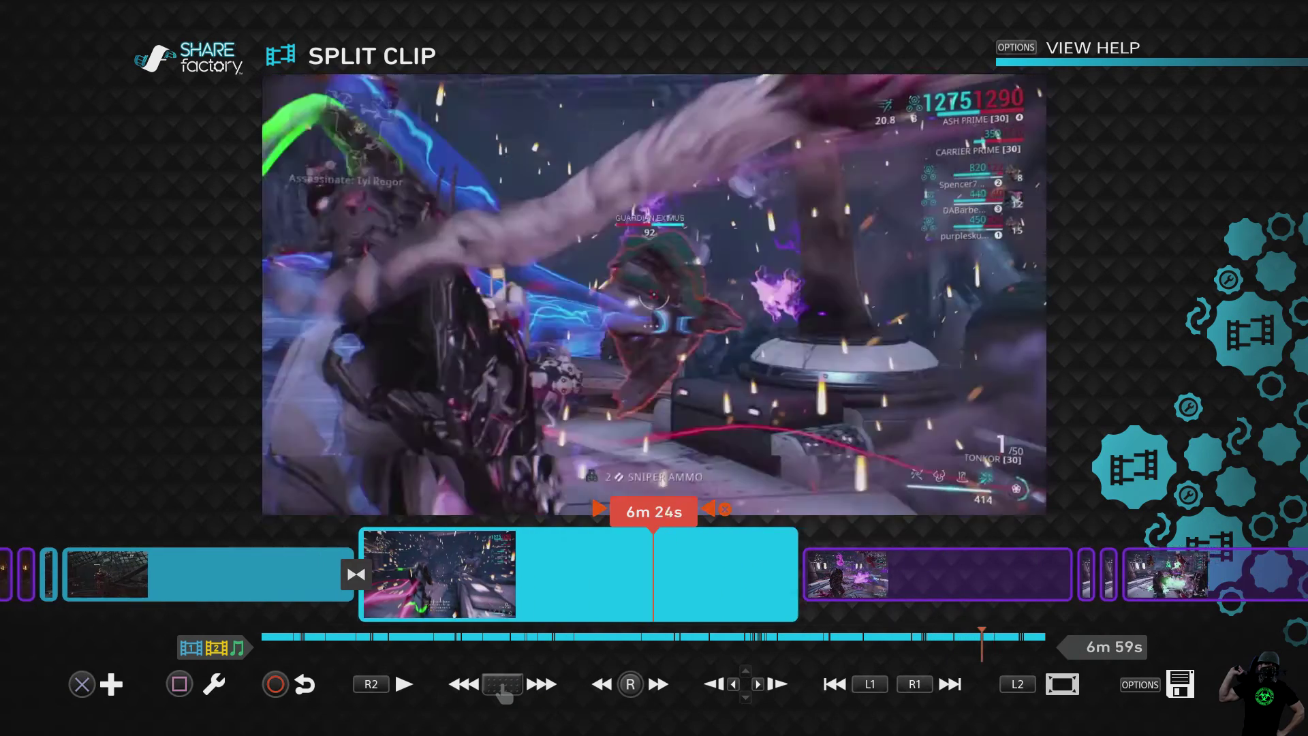
pyautogui.press('Left')
pyautogui.press('Right')
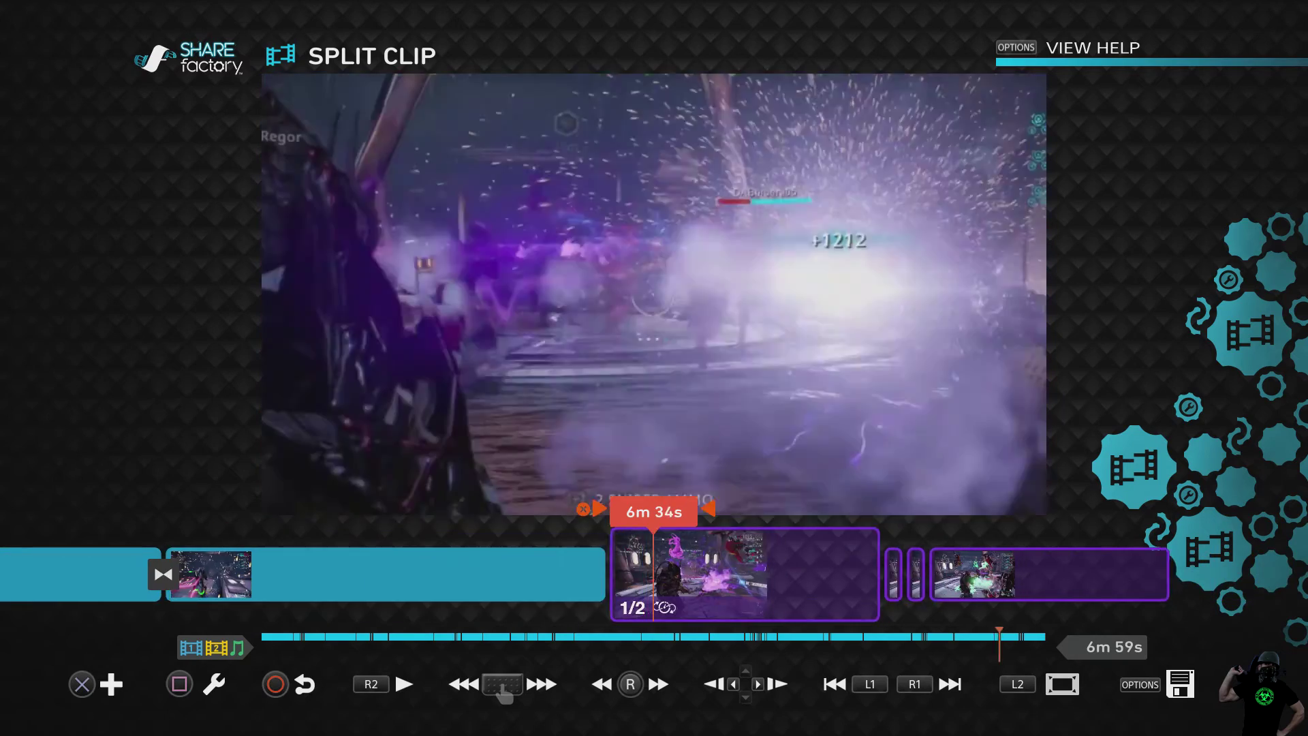
pyautogui.press('Left')
pyautogui.press('Left')
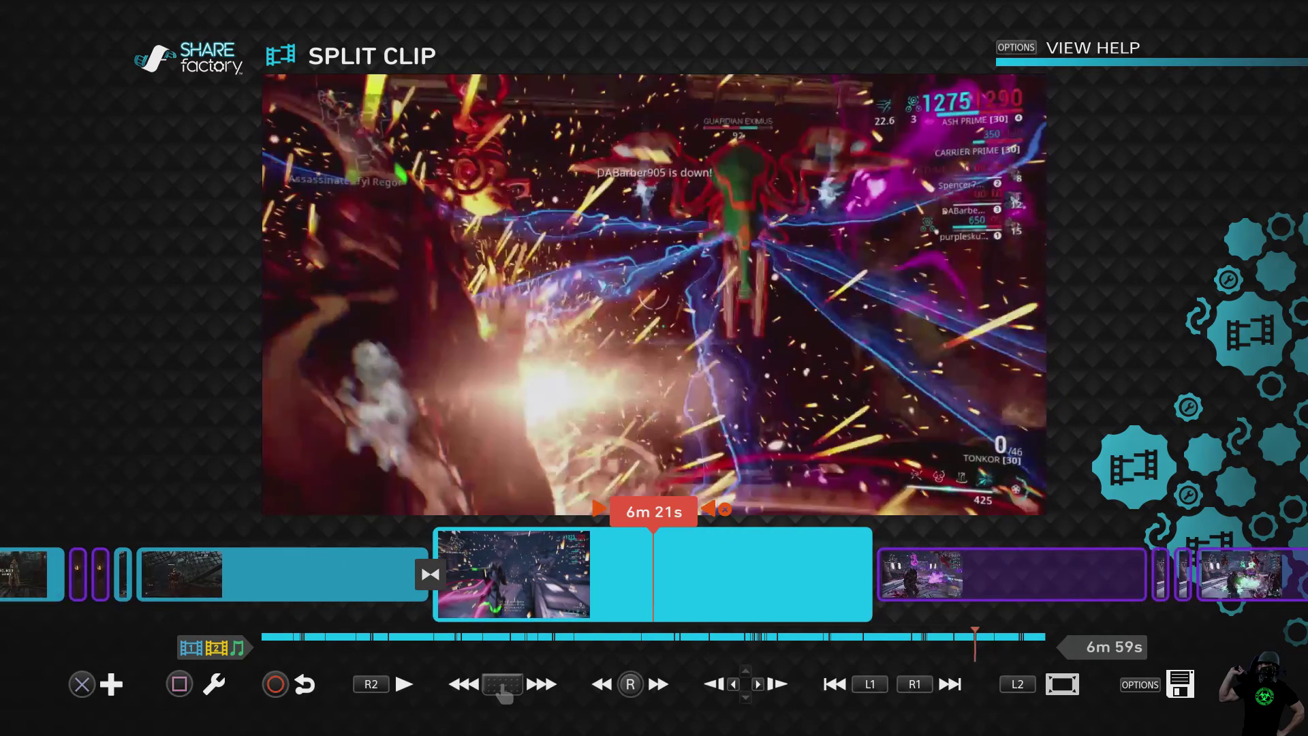
pyautogui.press('Right')
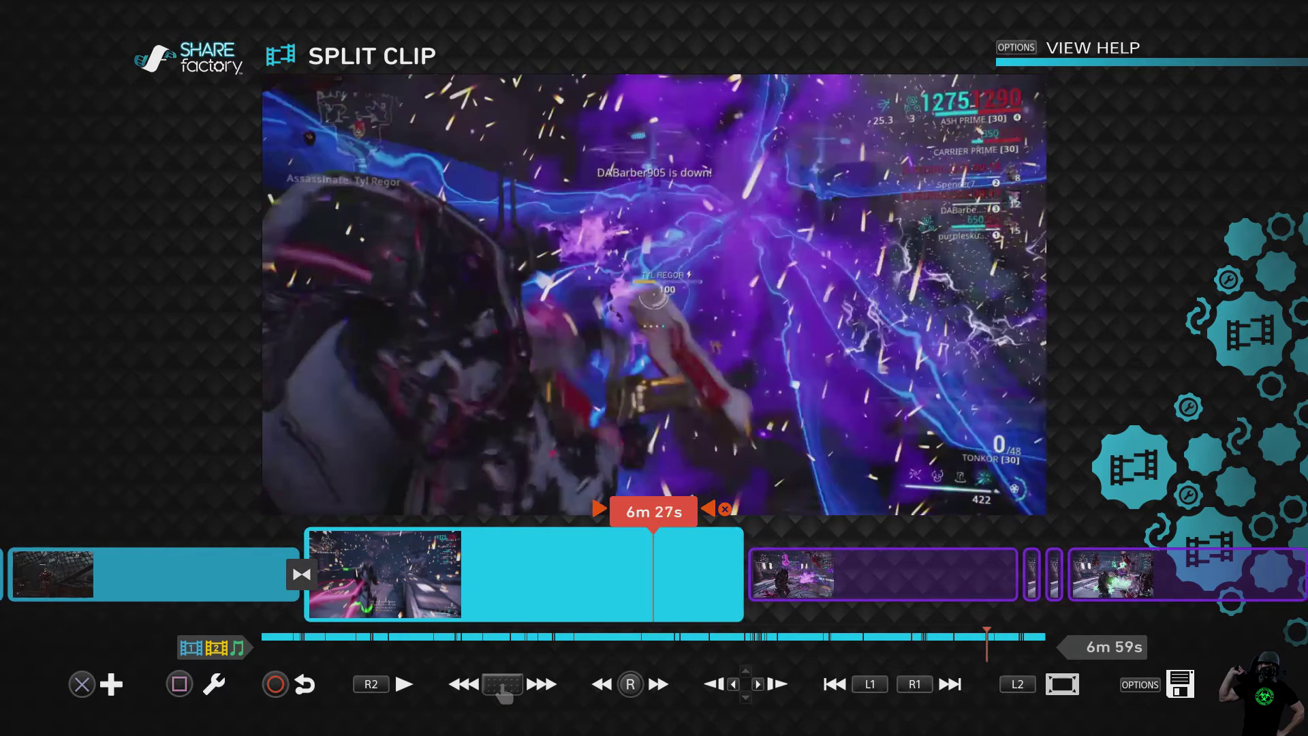
pyautogui.hscroll(5, 654, 574)
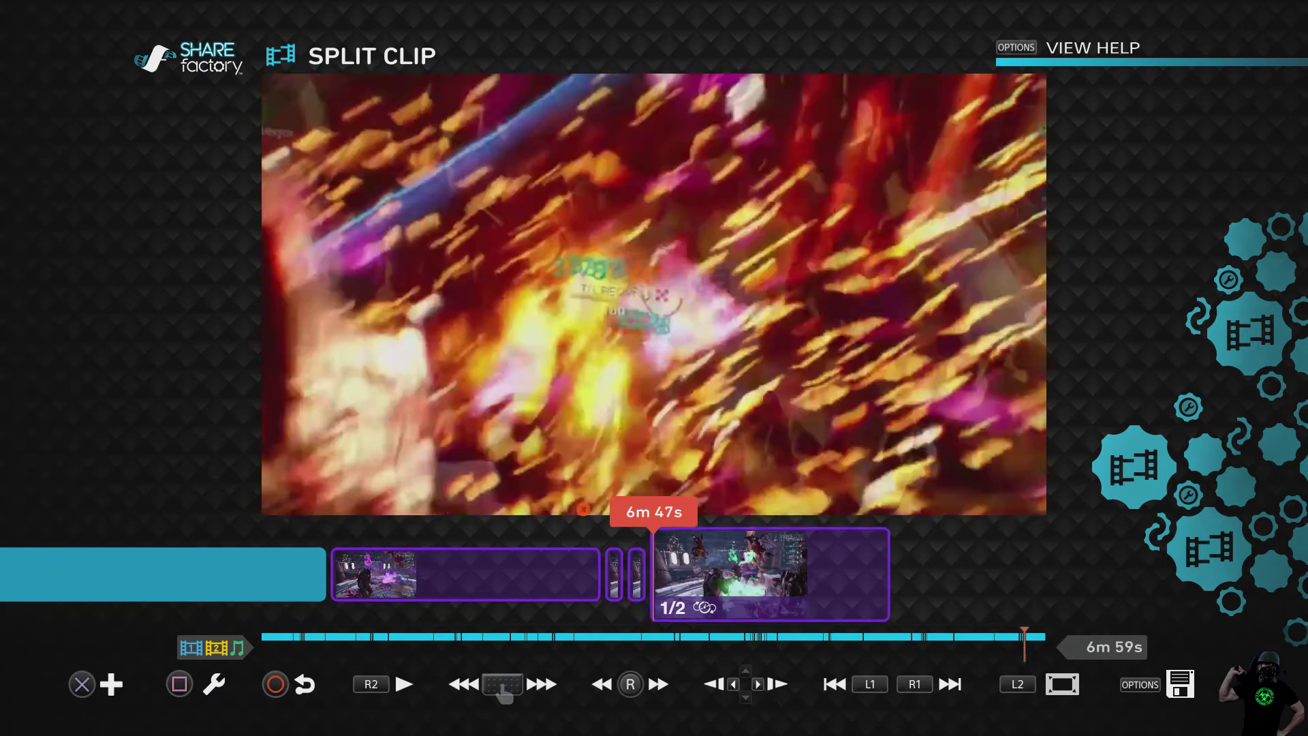
pyautogui.press('Left')
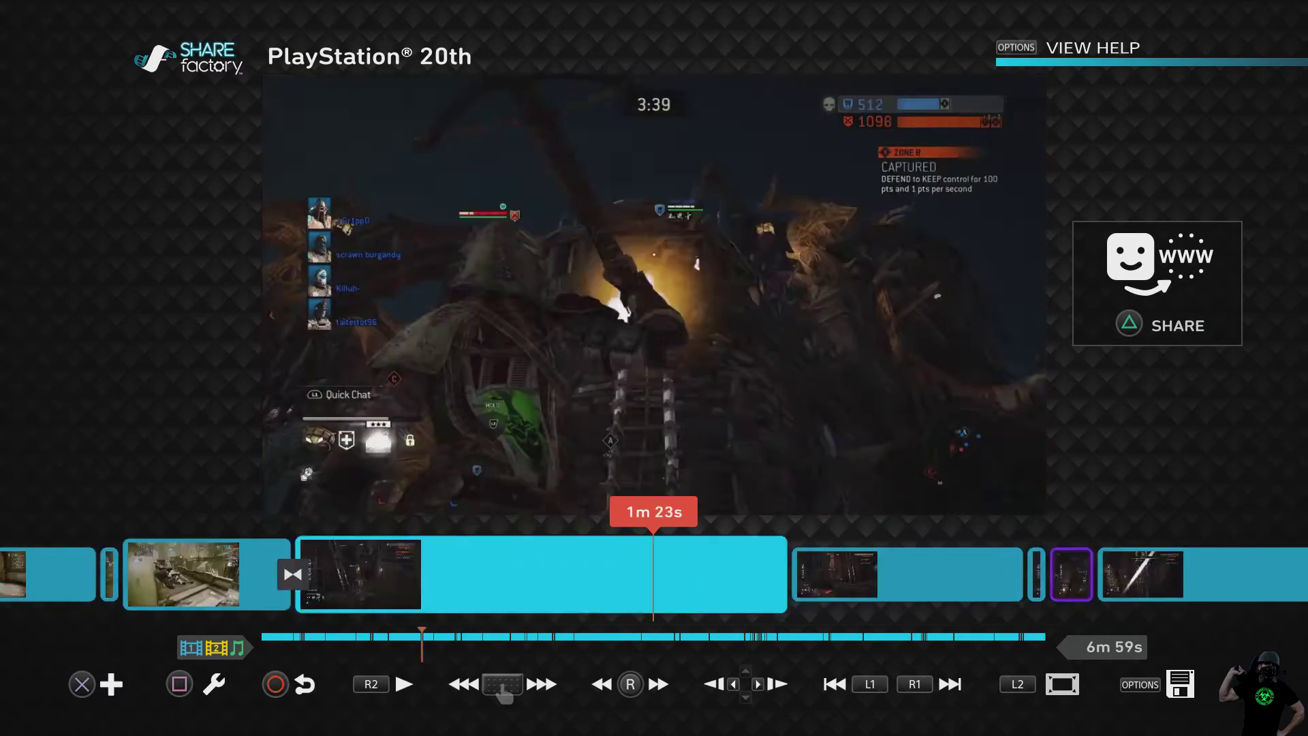
# Try to split the Tyl Regor fight clip at 6m 16s.
pyautogui.hscroll(15, 653, 575)
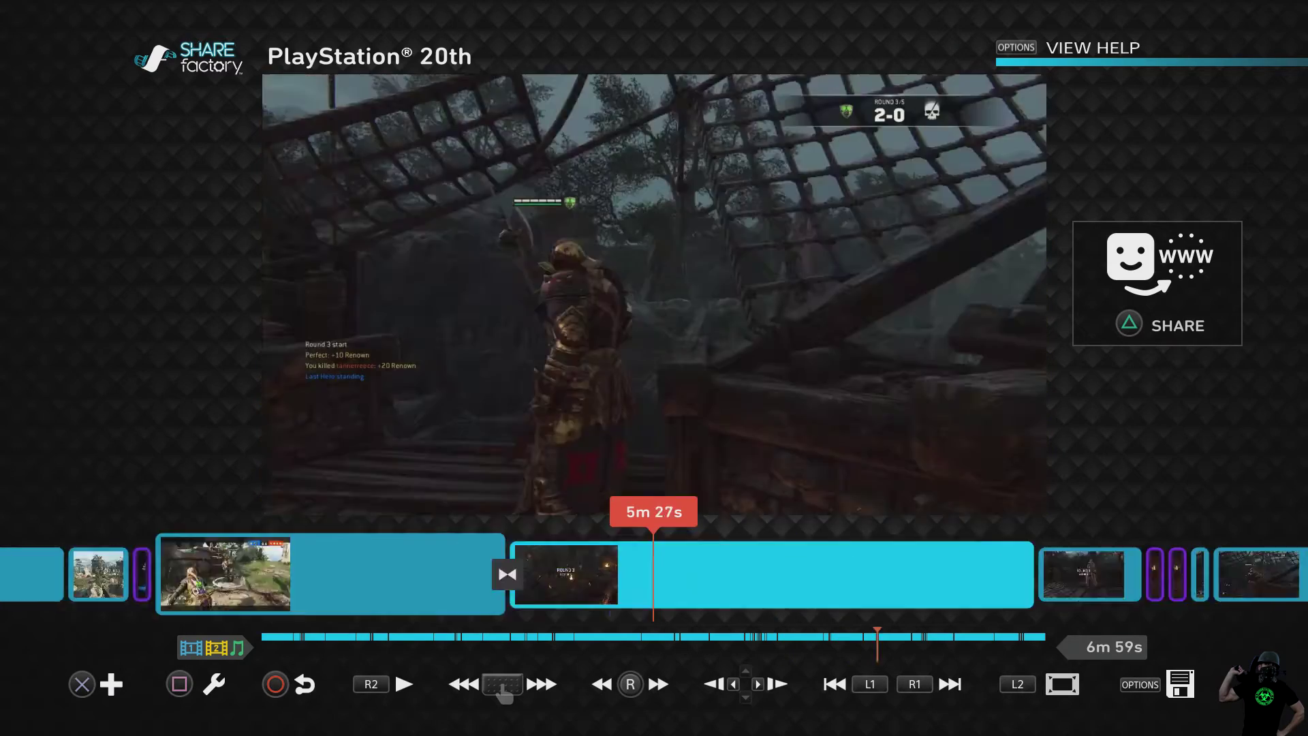
pyautogui.press('Left')
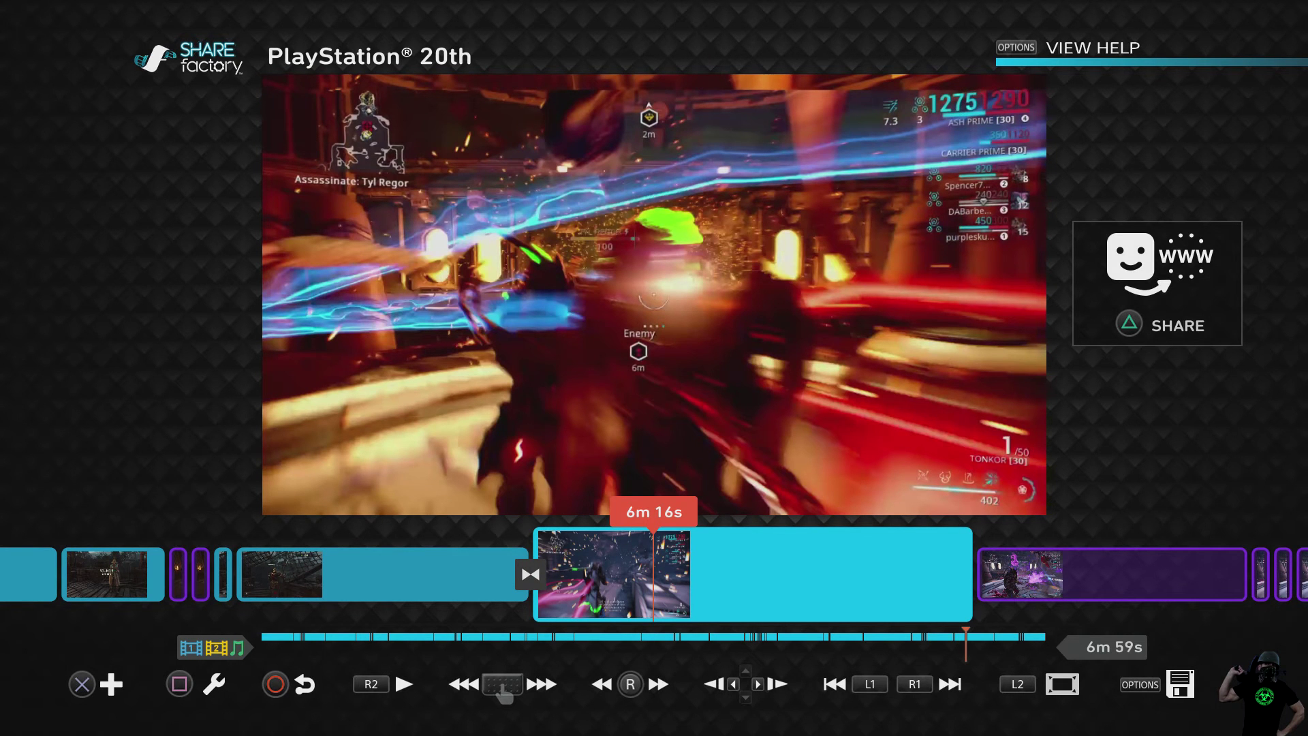
pyautogui.press('square')
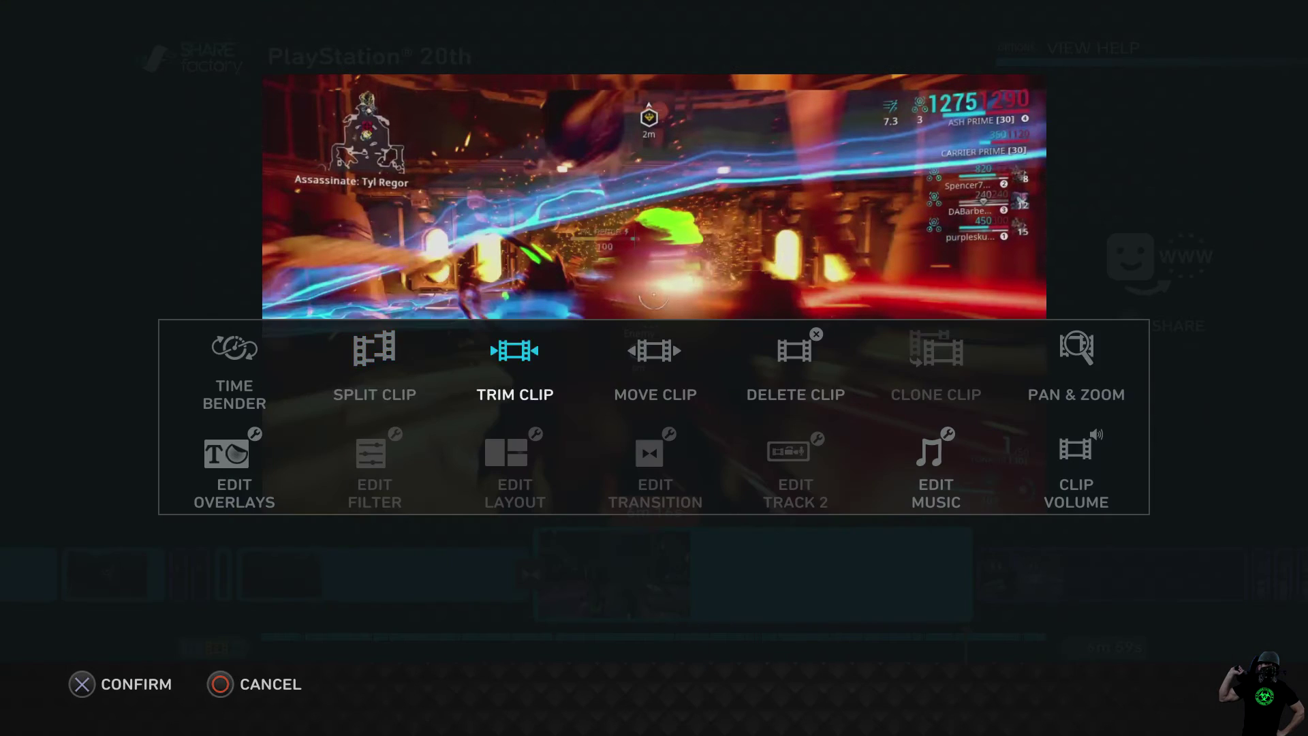
pyautogui.press('Right')
pyautogui.press('Left')
pyautogui.press('Right')
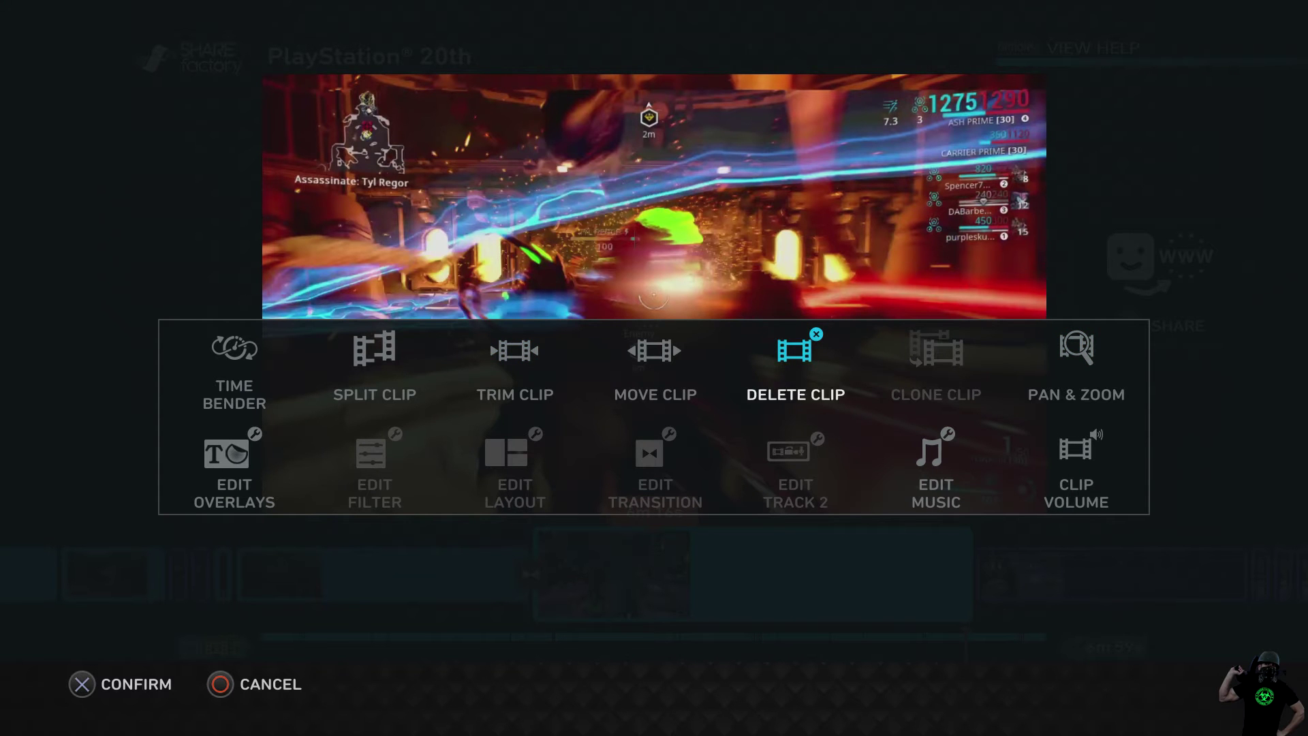
pyautogui.press('Return')
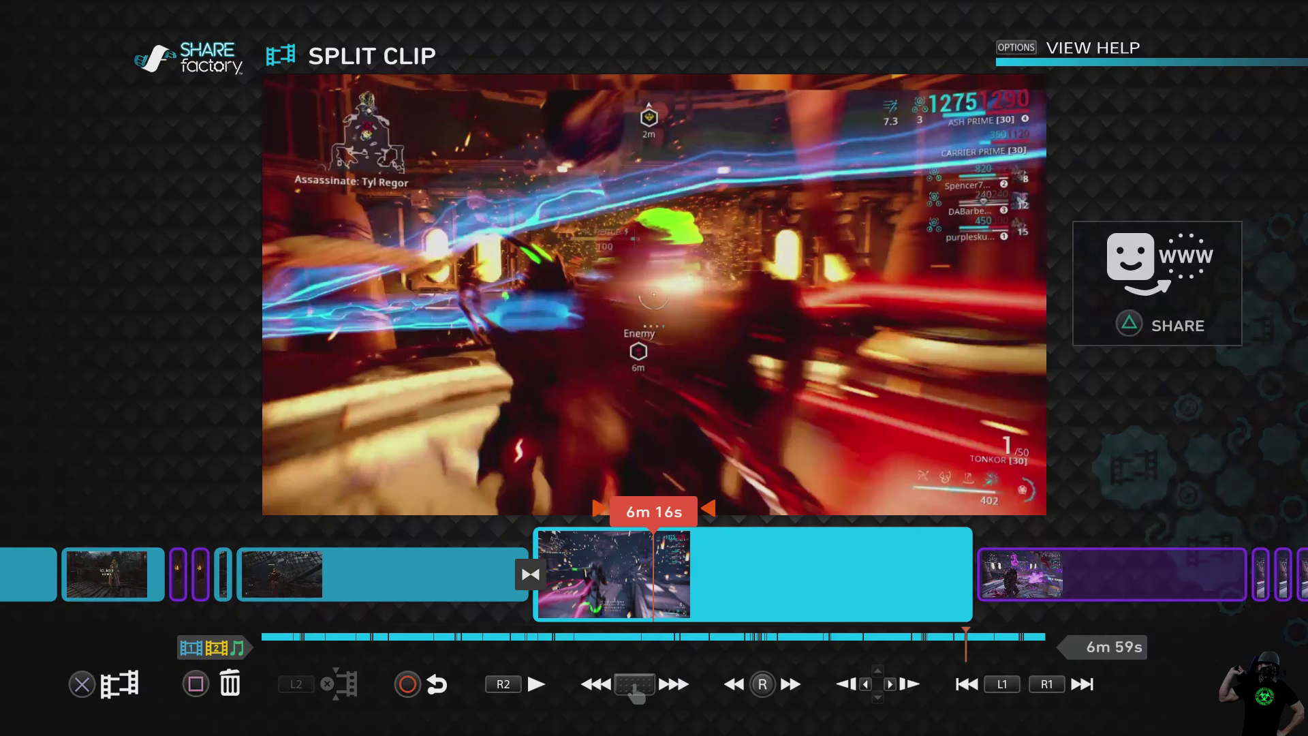
pyautogui.press('Return')
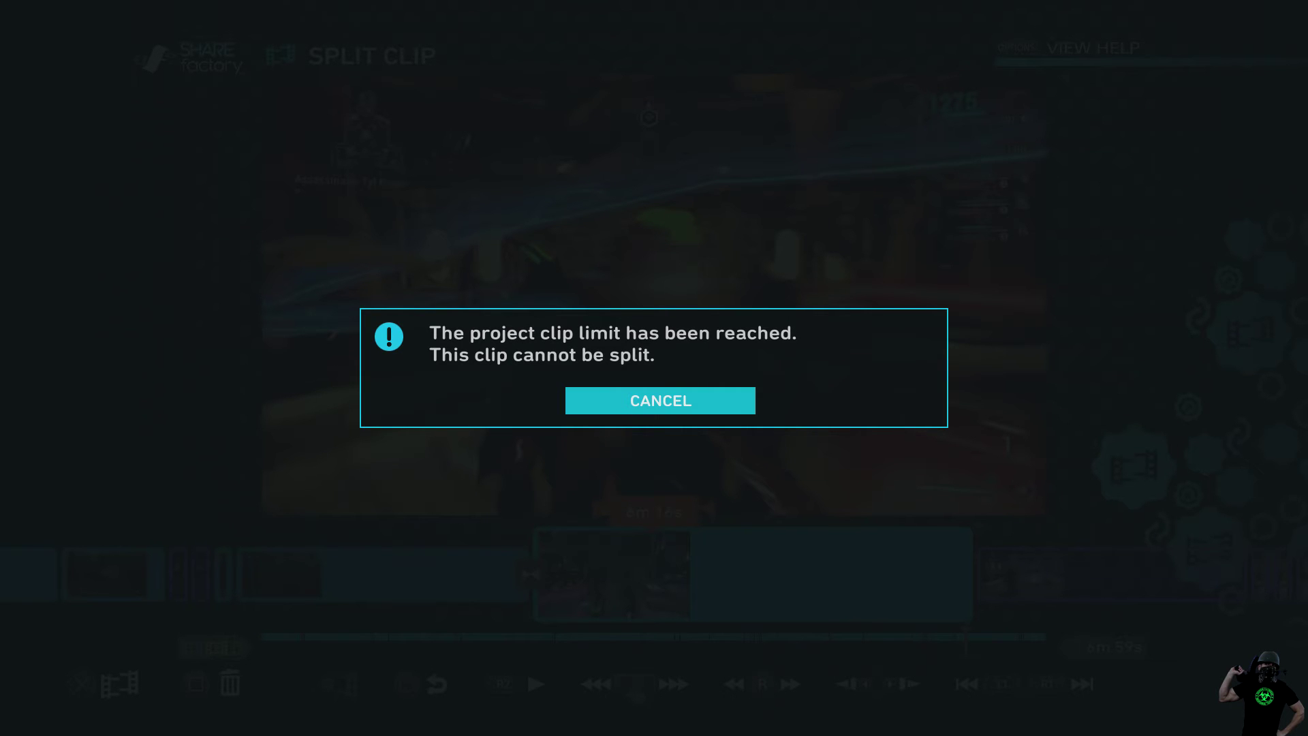
pyautogui.press('Return')
# Delete all timeline clips after 5m 47s, including the Tyl Regor fight and its half-speed pieces.
pyautogui.press('Right')
pyautogui.press('Delete')
pyautogui.press('Return')
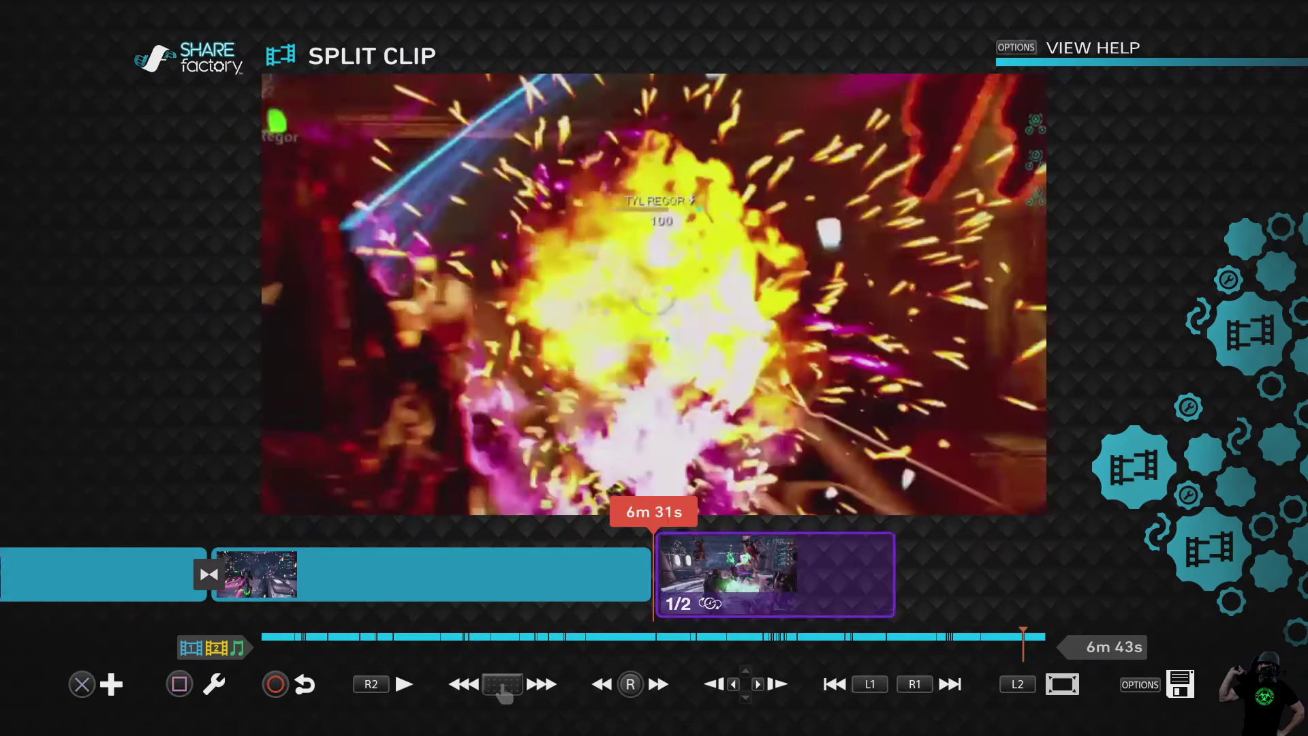
pyautogui.press('Delete')
pyautogui.press('Left')
pyautogui.press('Return')
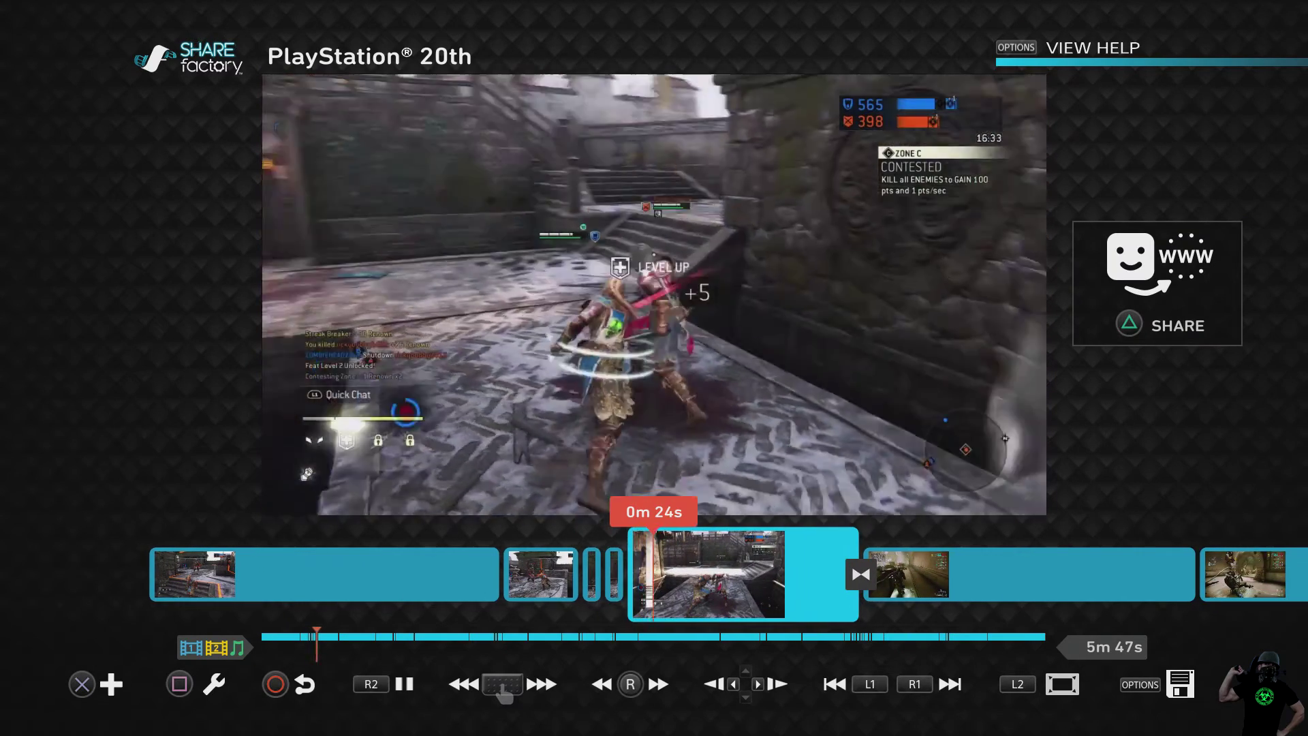
# Clone the opening clip at the start of the timeline.
pyautogui.press('space')
pyautogui.press('Left')
pyautogui.press('Left')
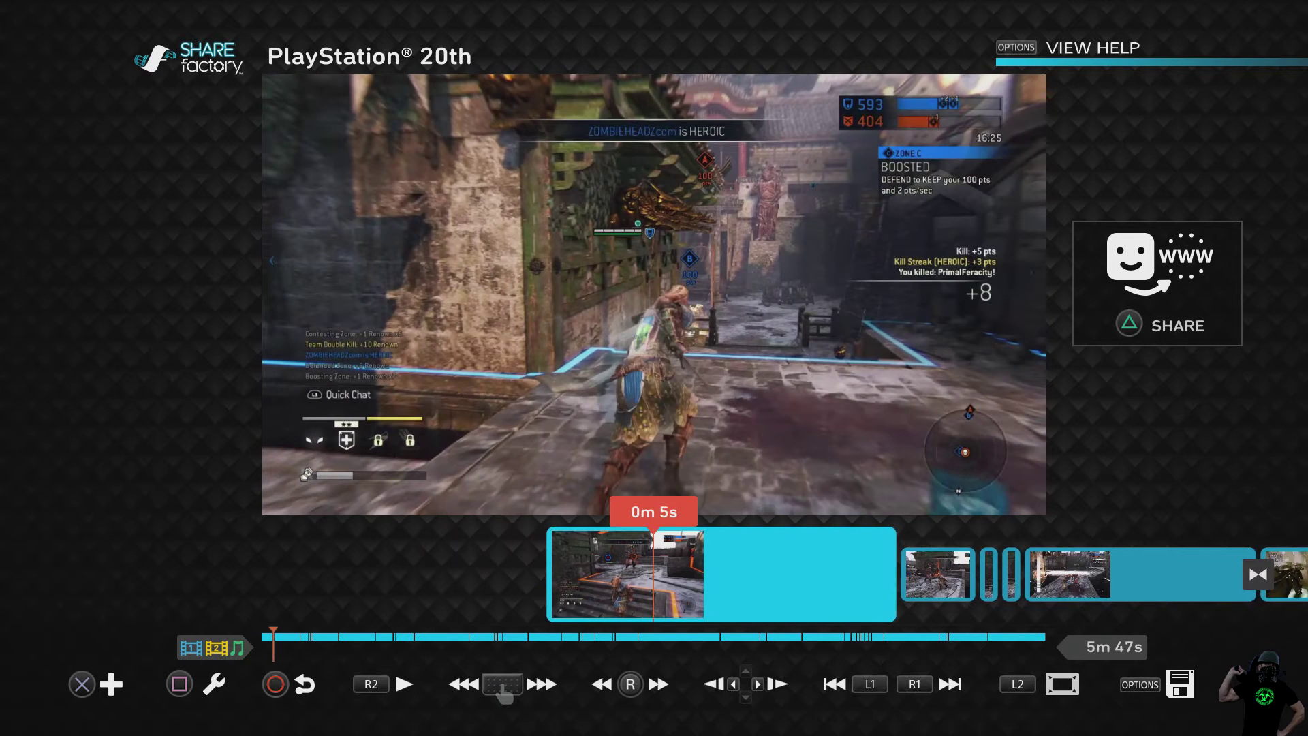
pyautogui.press('Left')
pyautogui.press('Right')
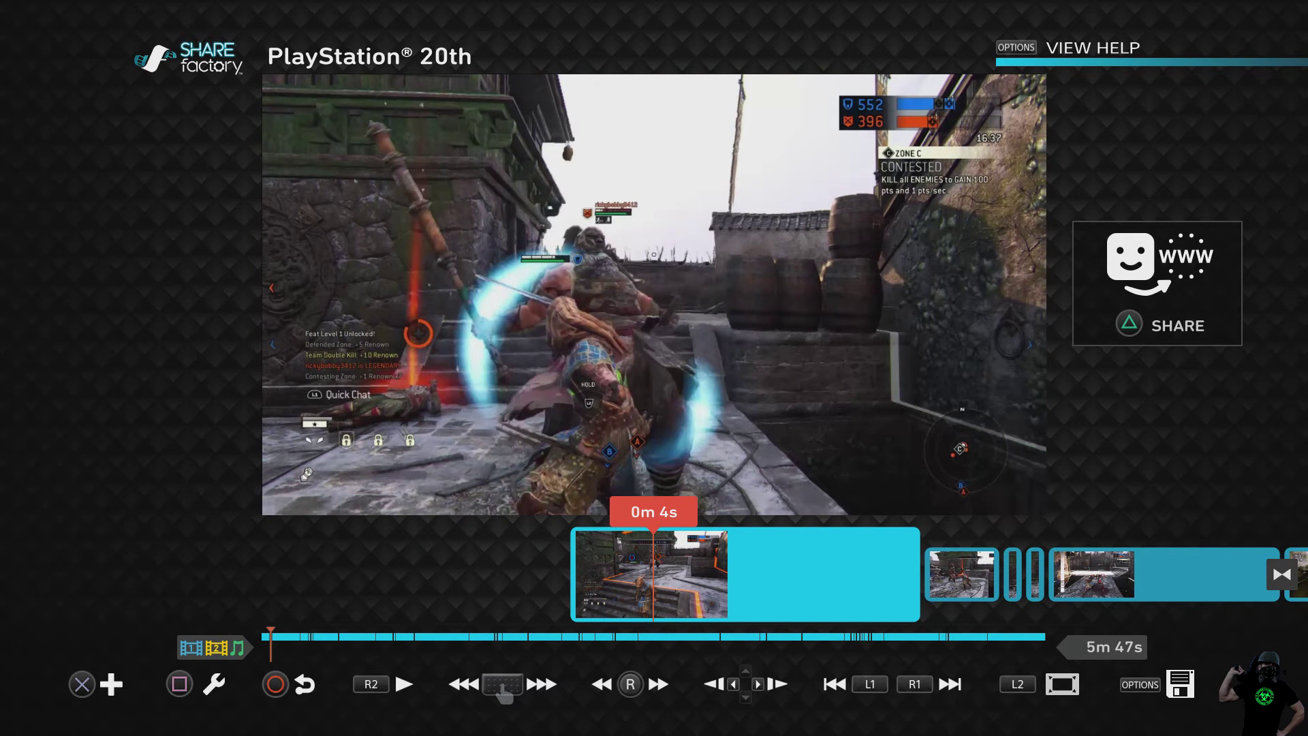
pyautogui.press('s')
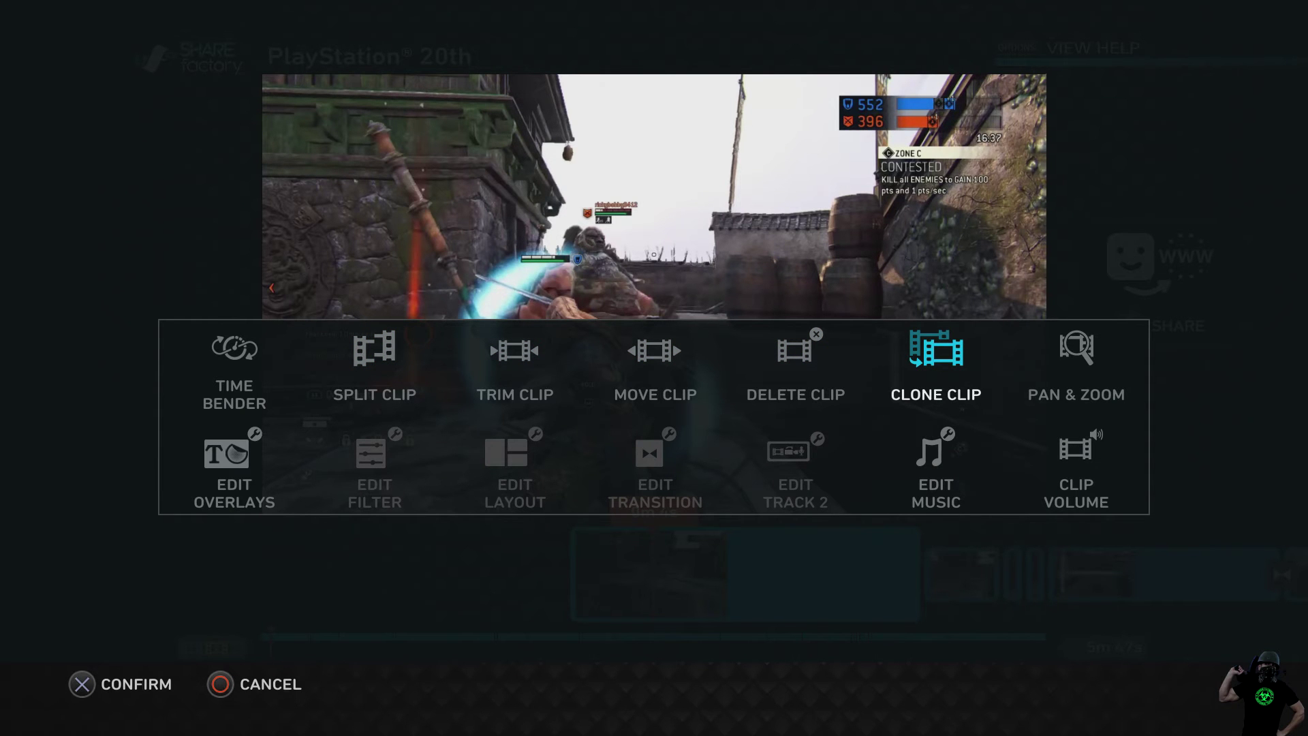
pyautogui.press('Return')
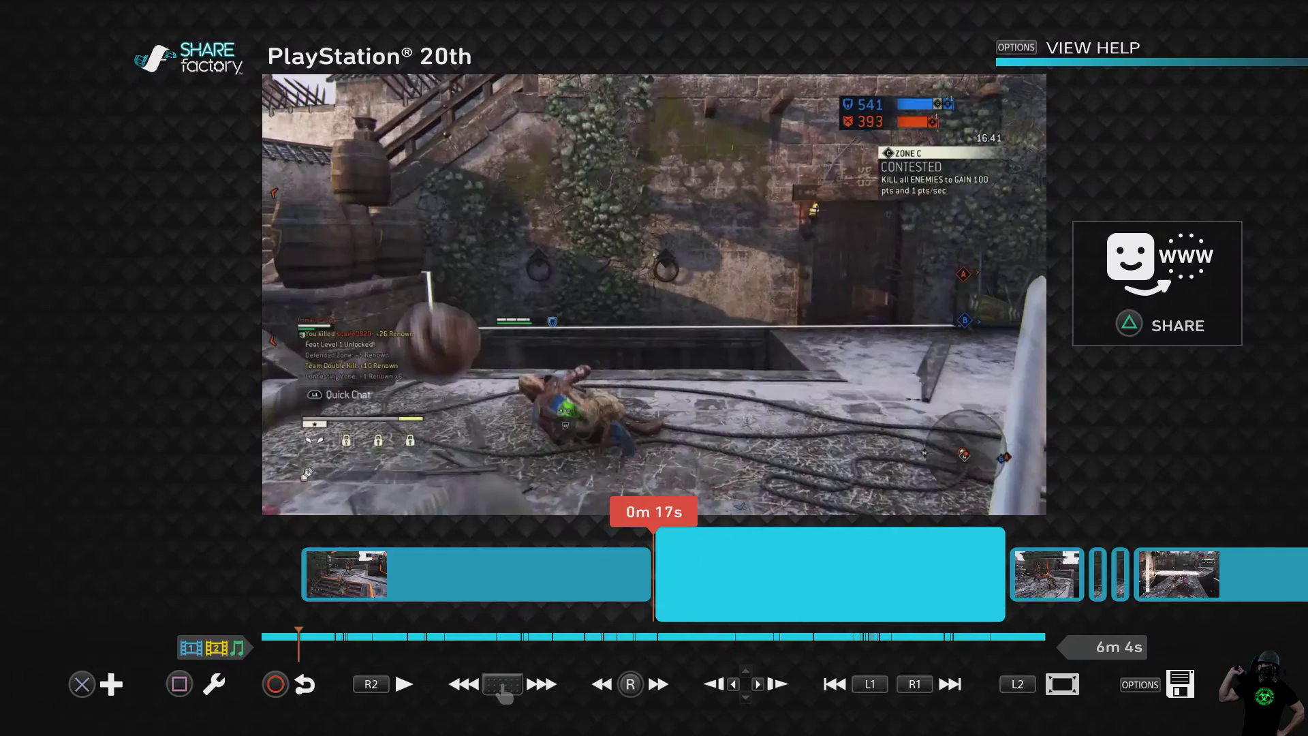
# Locate the moment at 0m 22s in the cloned opening clip and split the clip there.
pyautogui.press('Left')
pyautogui.press('Right')
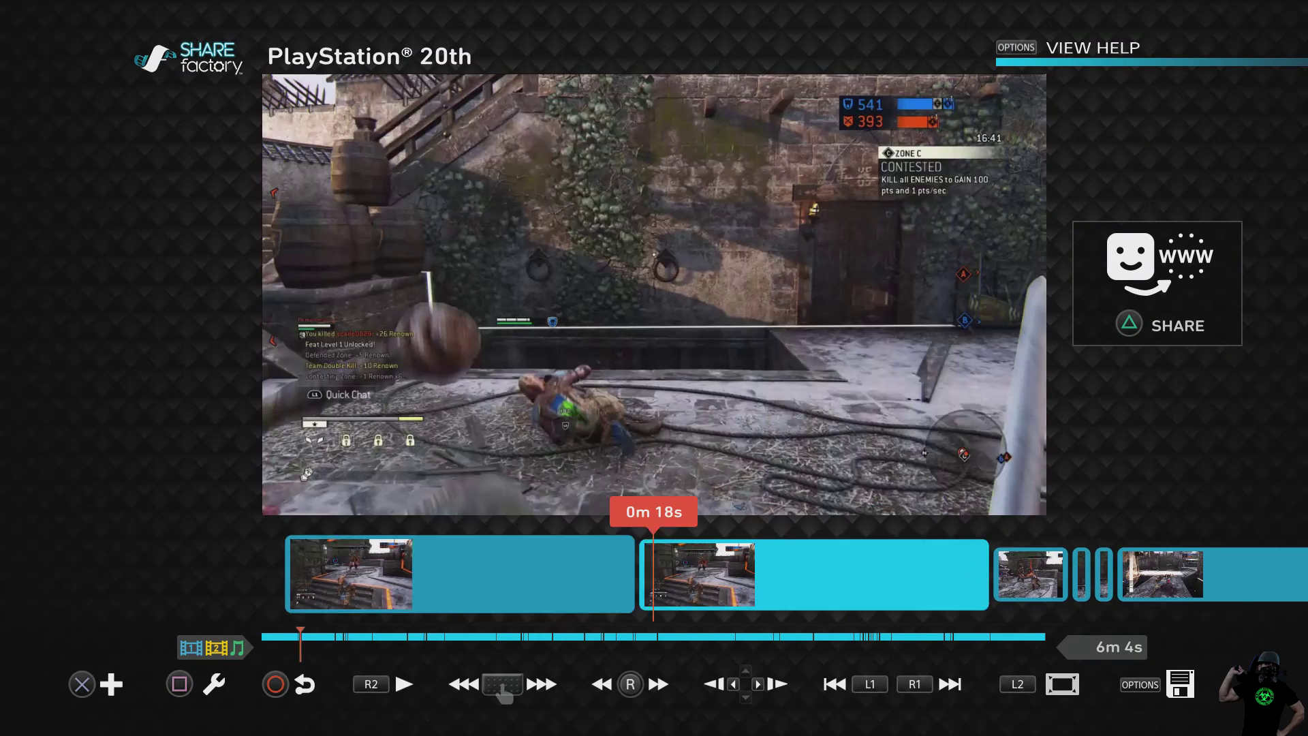
pyautogui.press('Left')
pyautogui.press('Right')
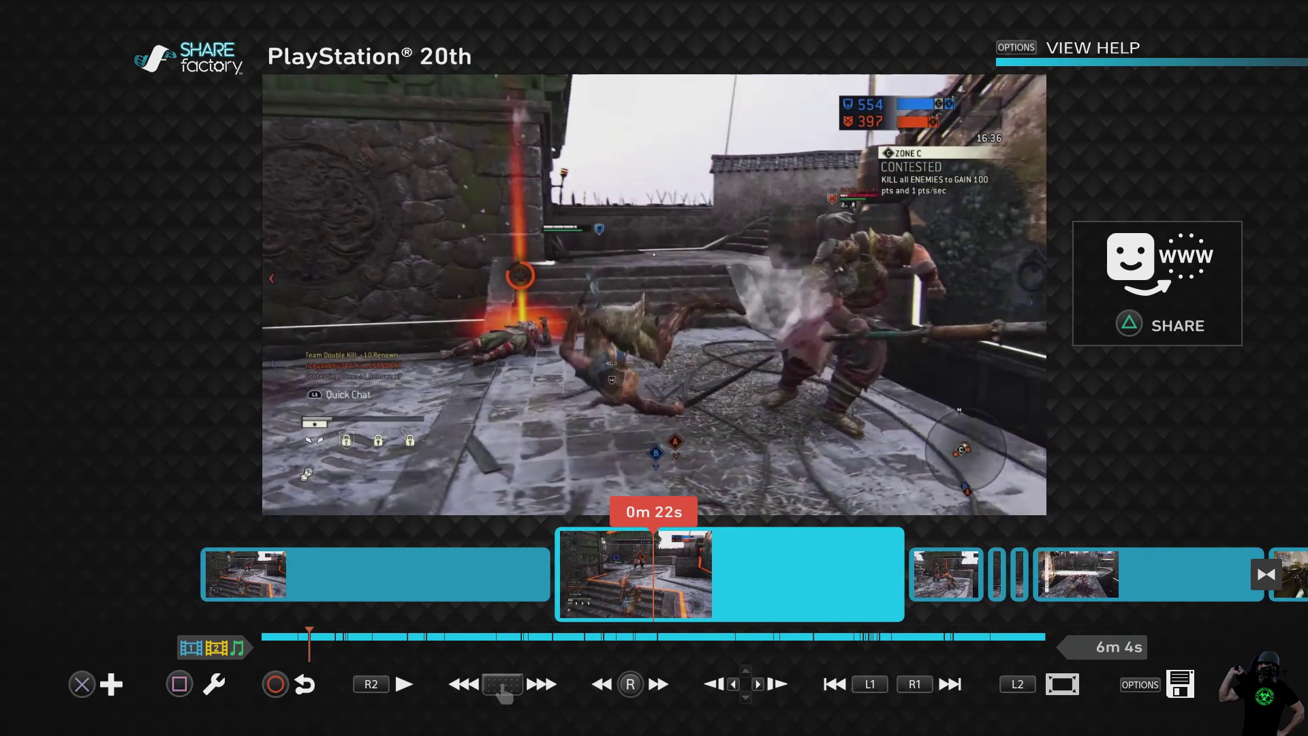
pyautogui.press('Left')
pyautogui.press('Left')
pyautogui.press('Left')
pyautogui.press('Left')
pyautogui.press('Right')
pyautogui.press('Right')
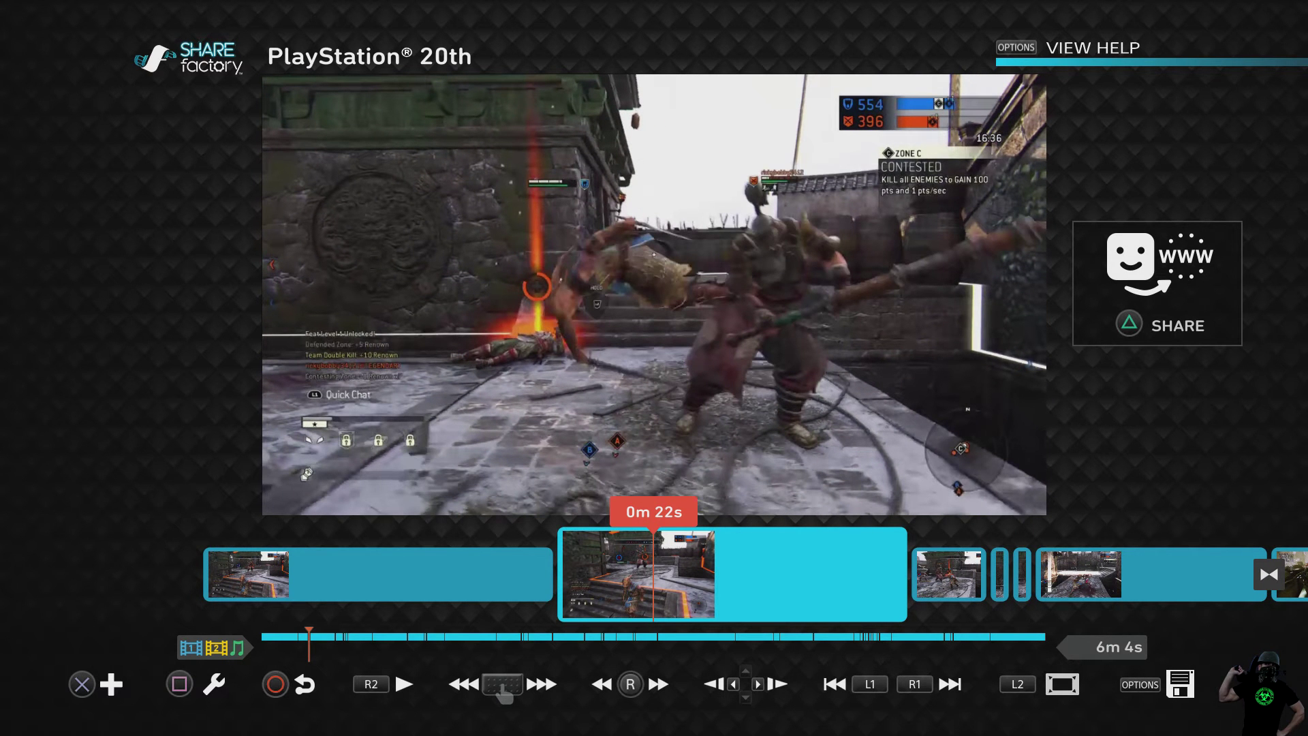
pyautogui.press('s')
pyautogui.press('Left')
pyautogui.press('Return')
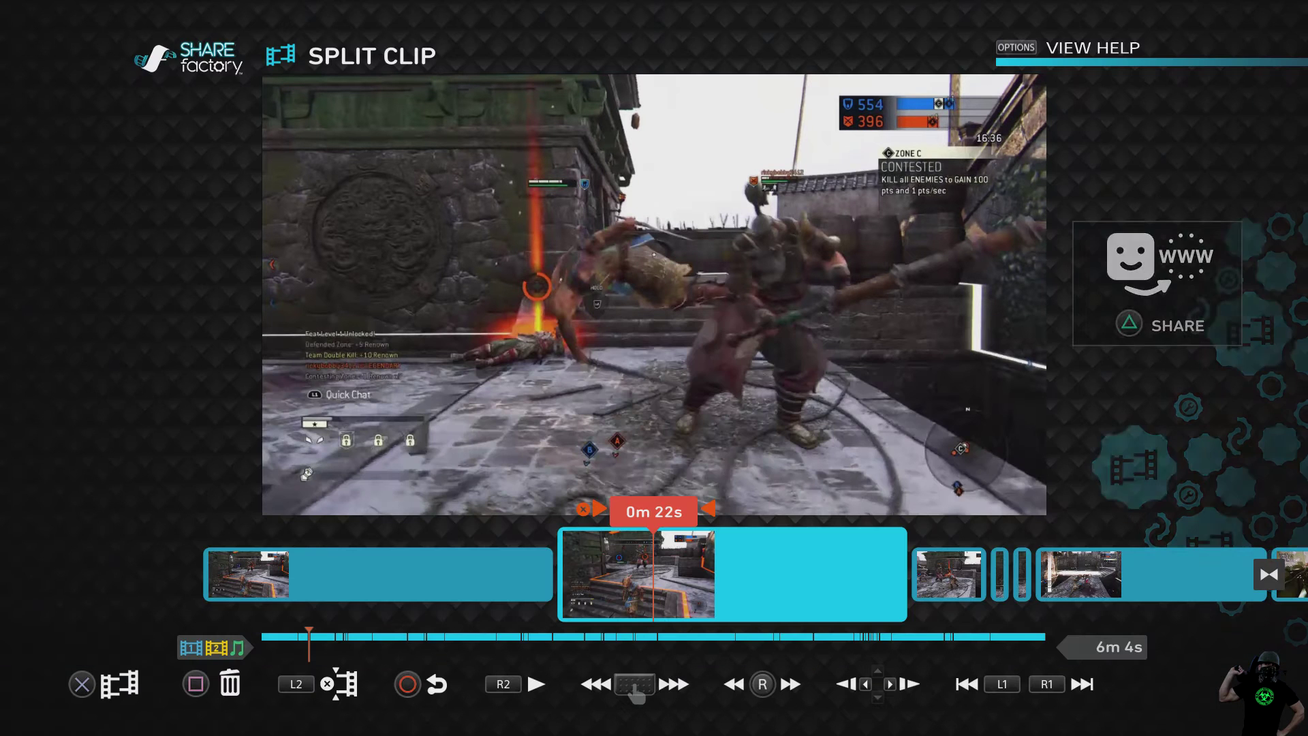
pyautogui.press('Return')
pyautogui.press('Left')
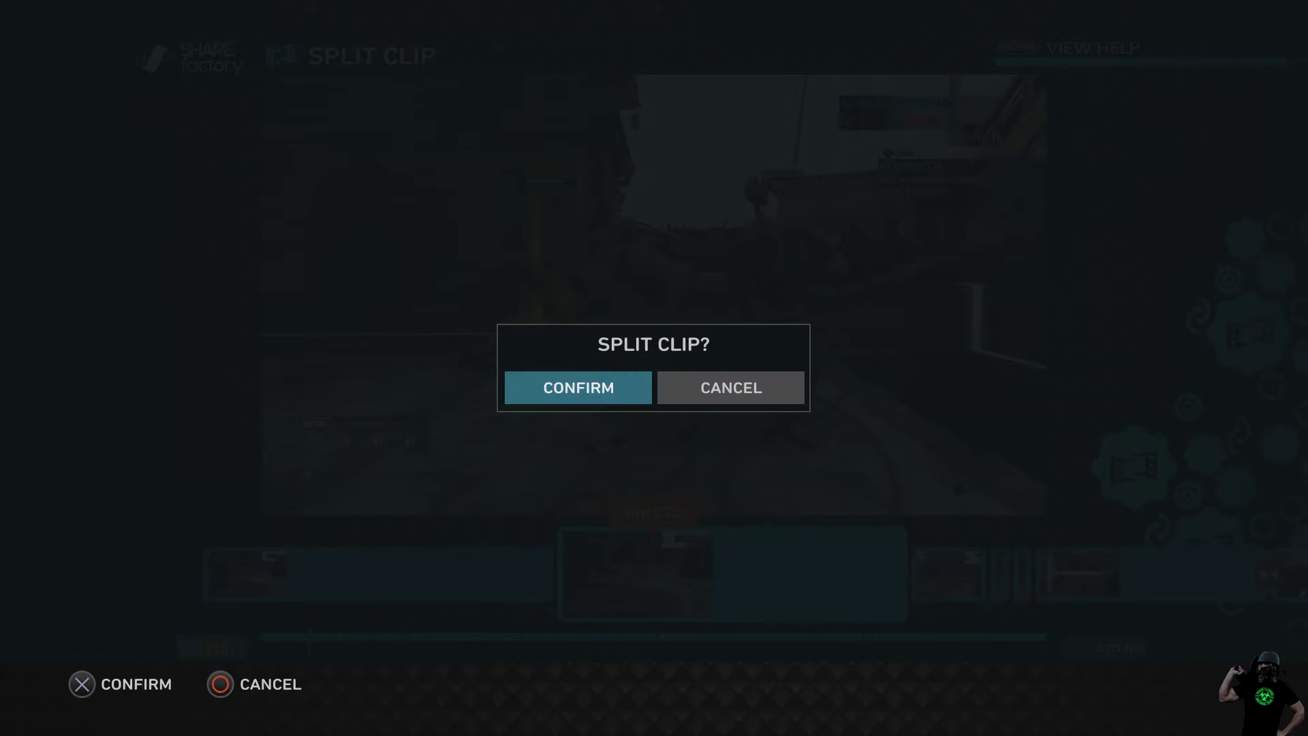
pyautogui.press('Return')
# Split the remaining part of the cloned clip at 0m 23s to isolate a short piece.
pyautogui.press('Right')
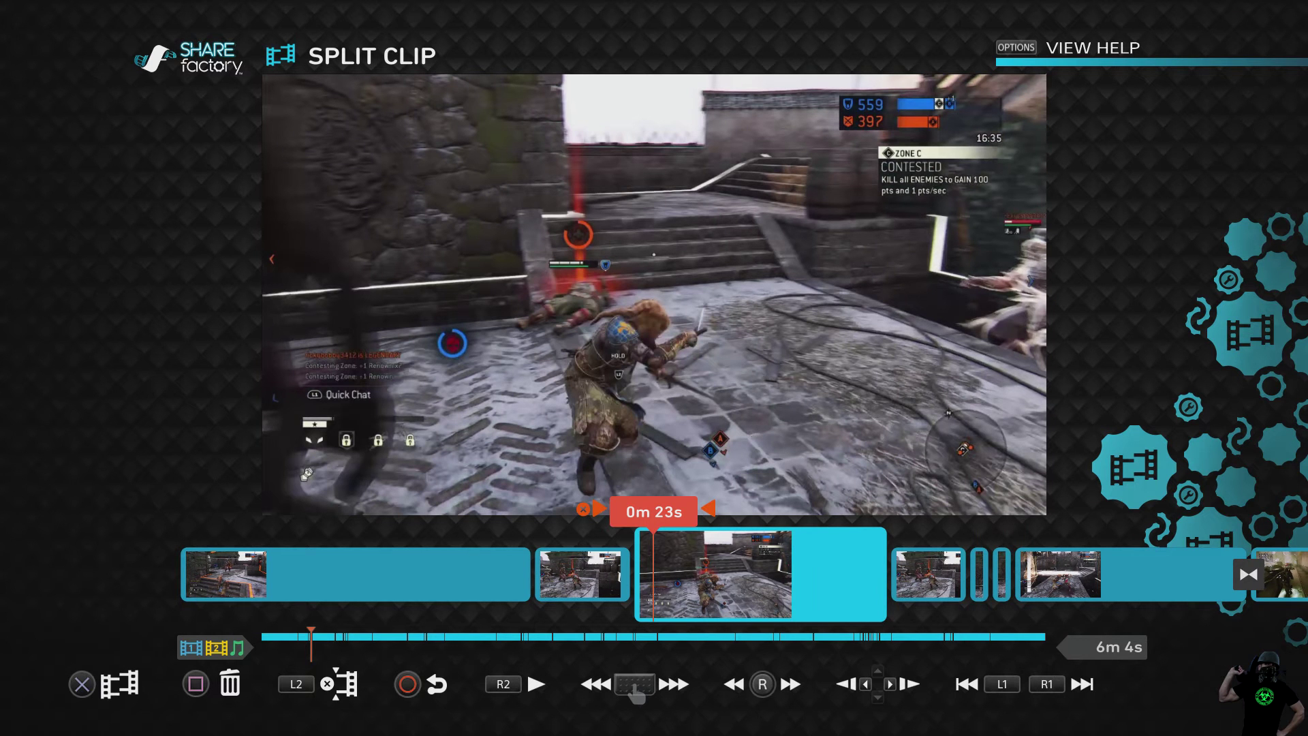
pyautogui.press('Return')
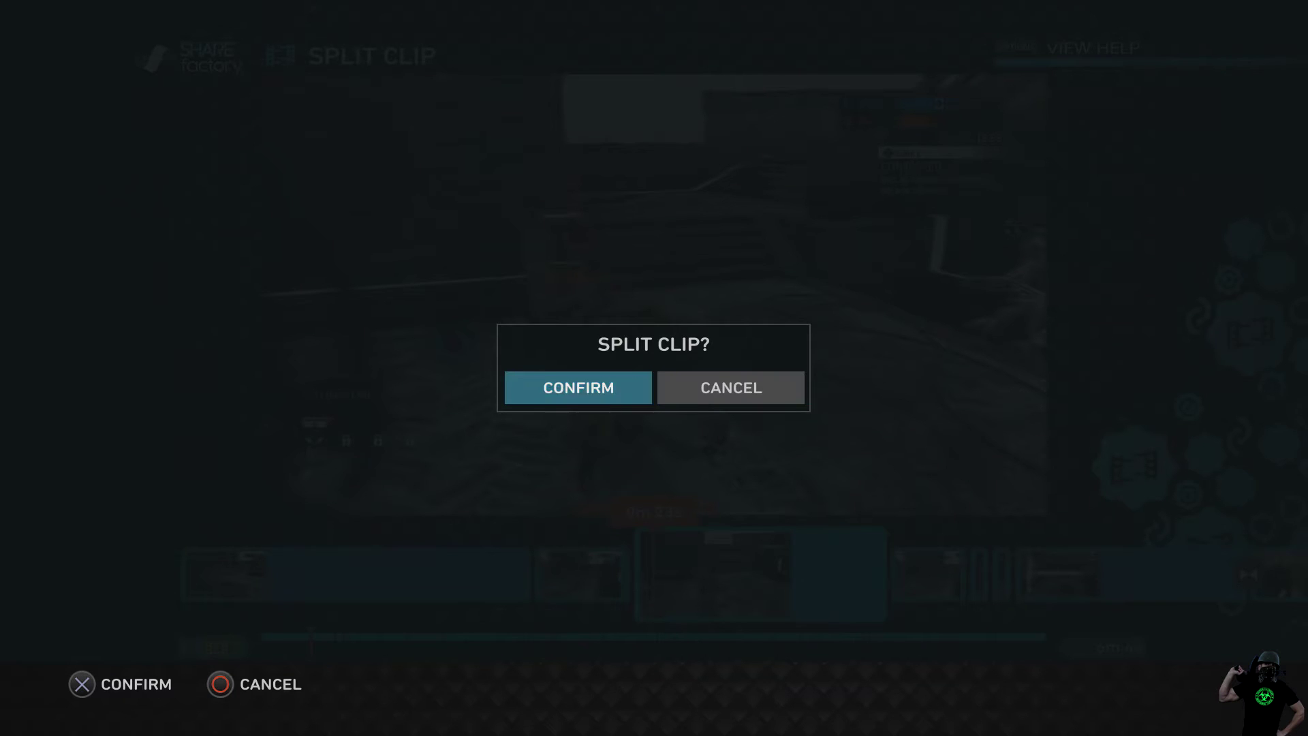
pyautogui.press('Return')
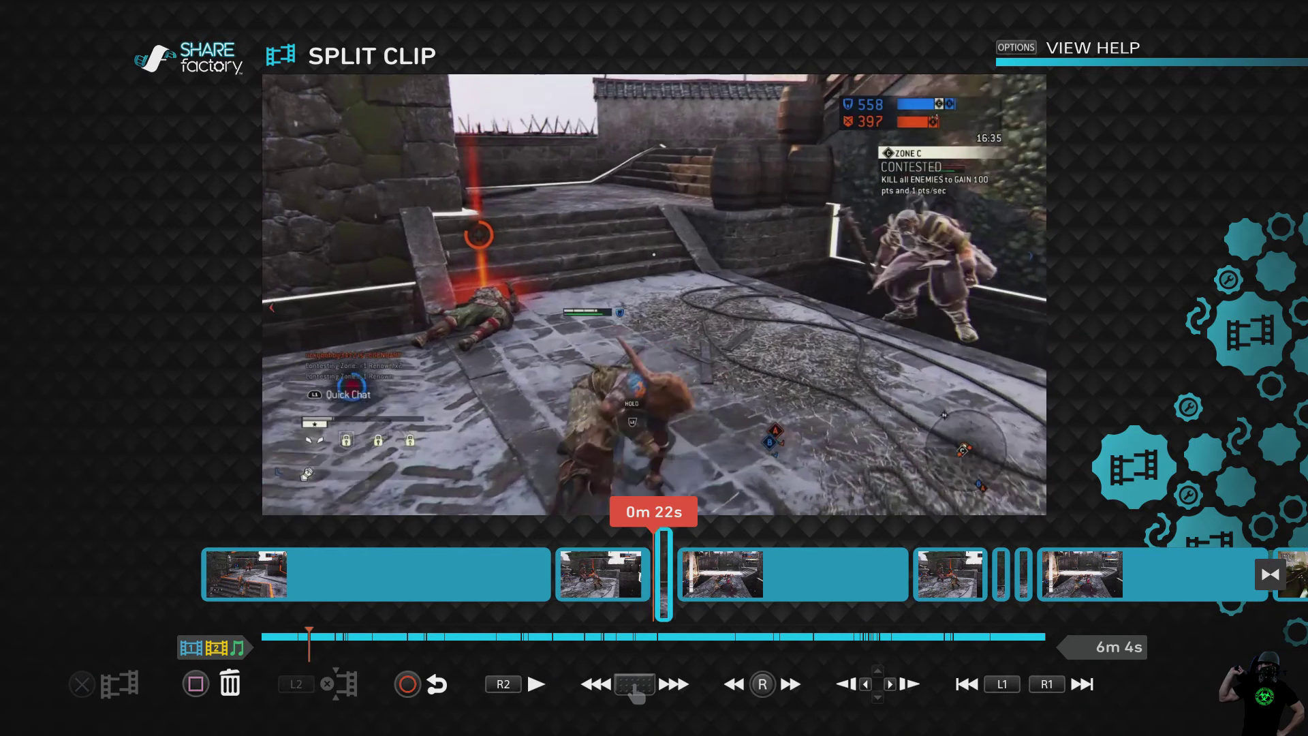
# Split the piece just before the short segment at 0m 20s, right before the fighters meet, and leave split mode.
pyautogui.press('Left')
pyautogui.press('Left')
pyautogui.press('Left')
pyautogui.press('Left')
pyautogui.press('Left')
pyautogui.press('Left')
pyautogui.press('Left')
pyautogui.press('Left')
pyautogui.press('Left')
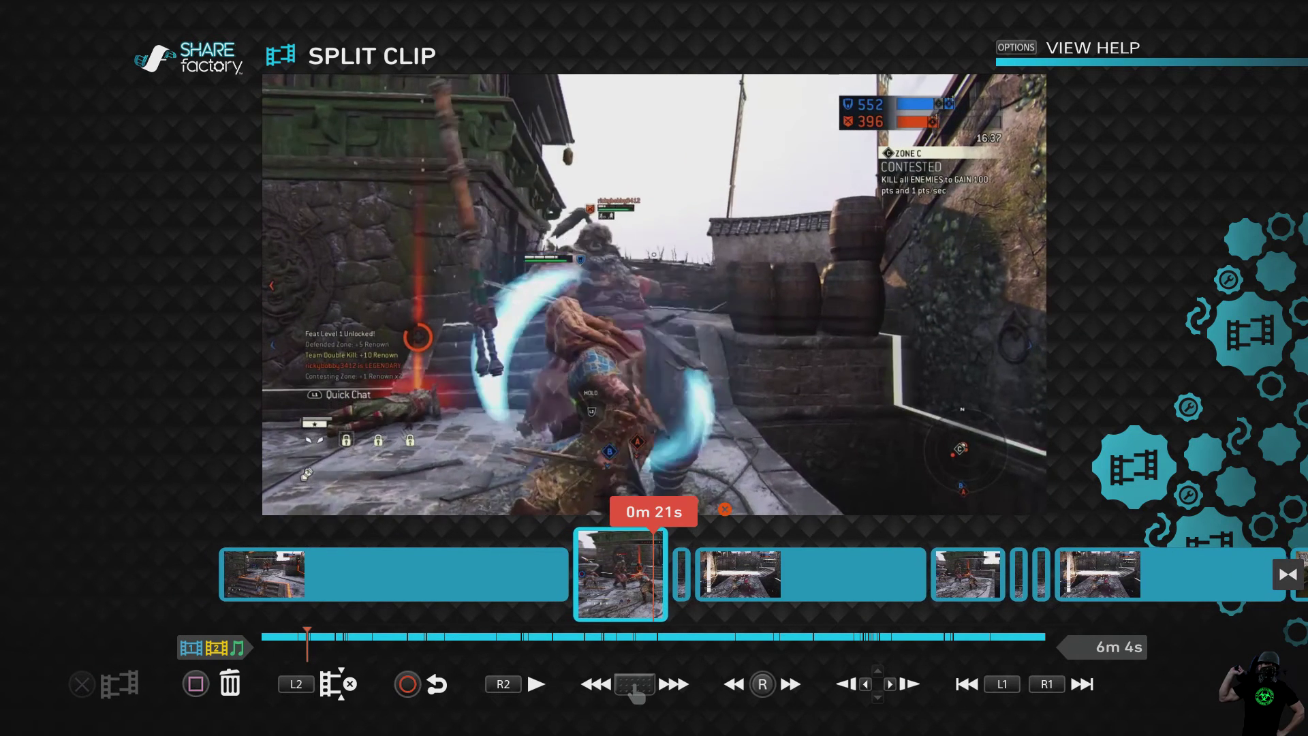
pyautogui.press('Left')
pyautogui.press('Left')
pyautogui.press('Left')
pyautogui.press('Left')
pyautogui.press('Left')
pyautogui.press('Left')
pyautogui.press('Left')
pyautogui.press('Left')
pyautogui.press('Left')
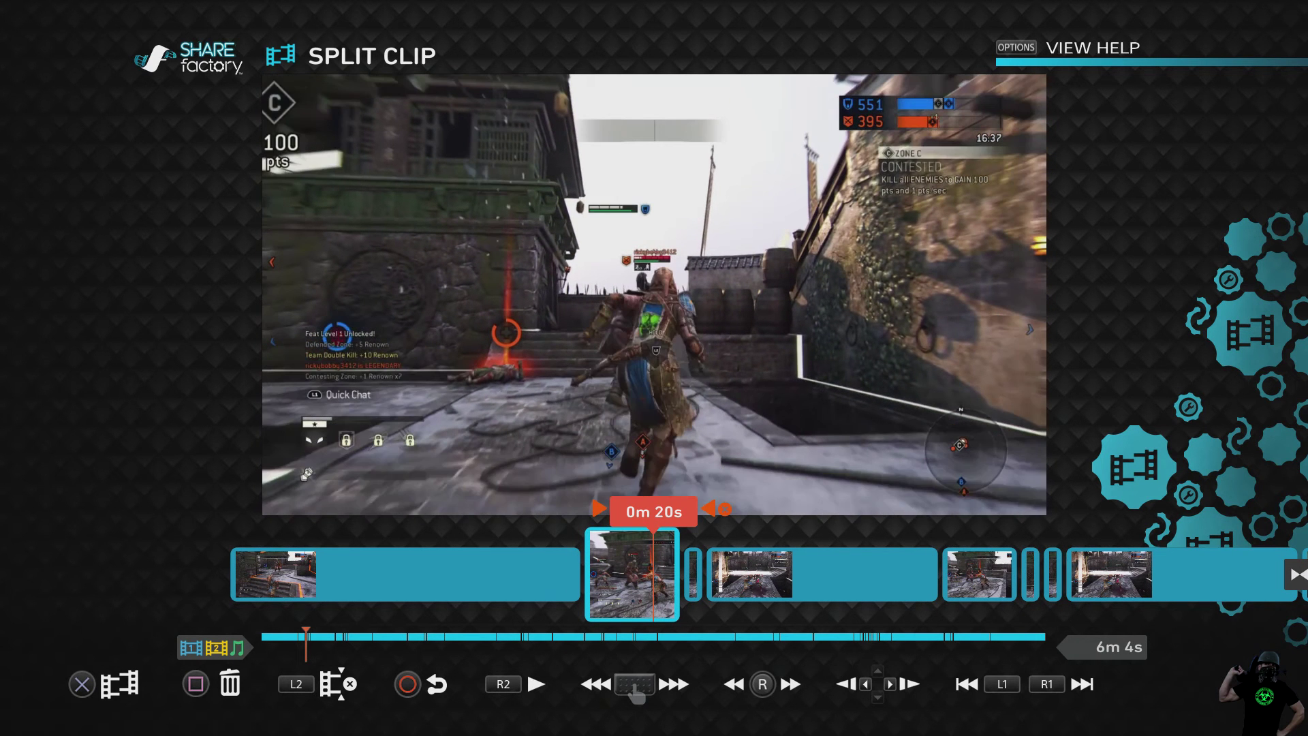
pyautogui.press('Right')
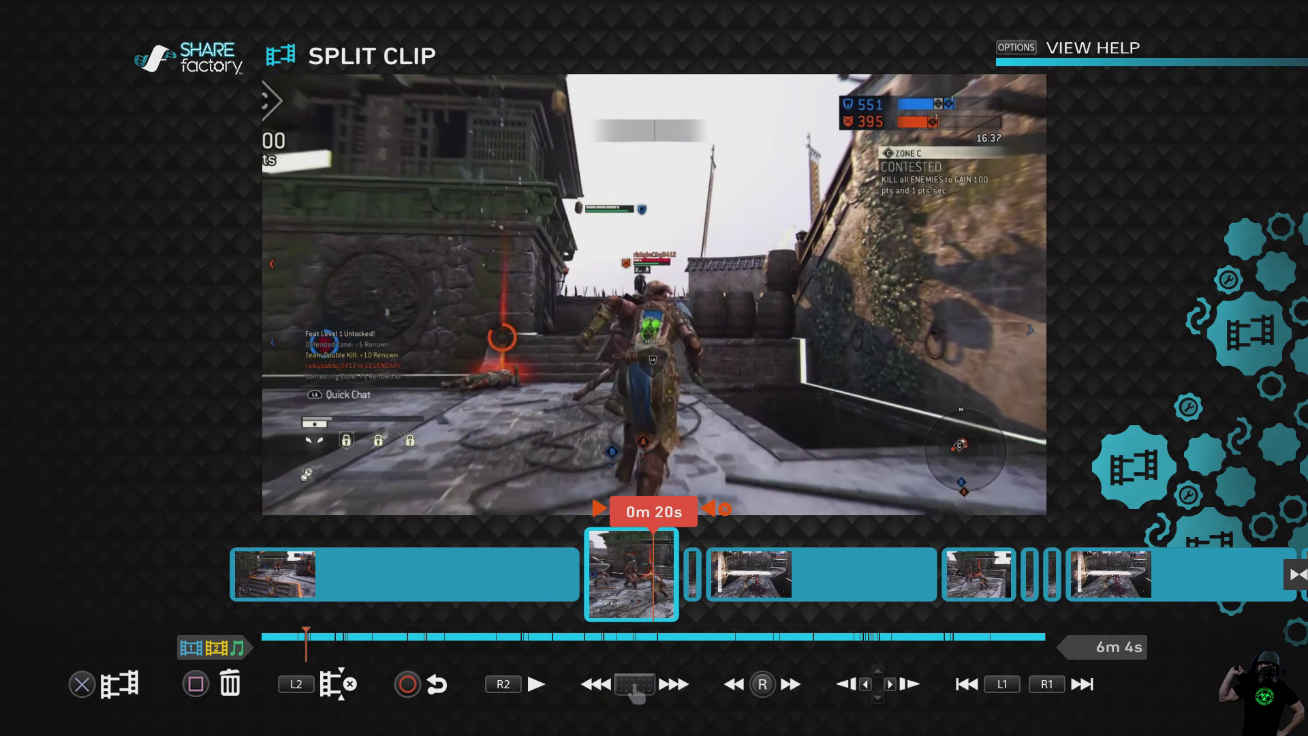
pyautogui.press('Return')
pyautogui.press('Left')
pyautogui.press('Return')
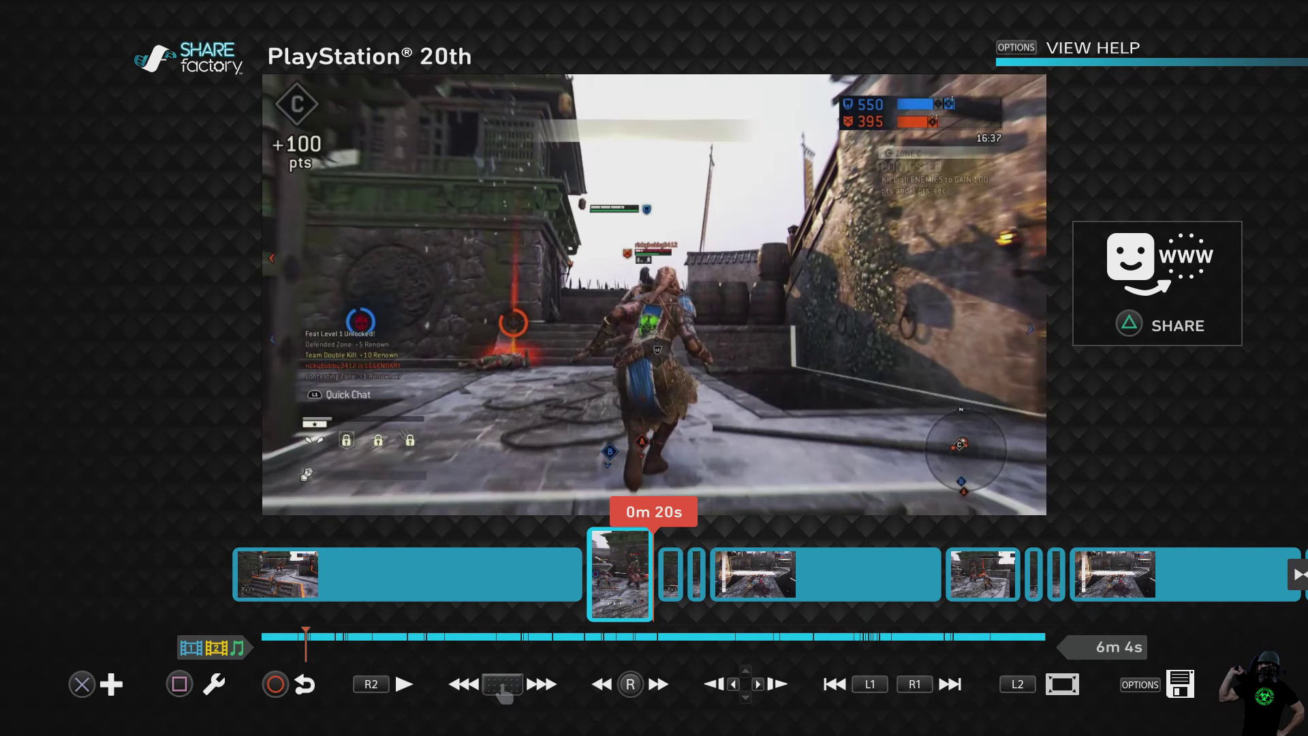
# Open the clip editing options for the short piece at 0m 21s.
pyautogui.press('Right')
pyautogui.press('Right')
pyautogui.press('Right')
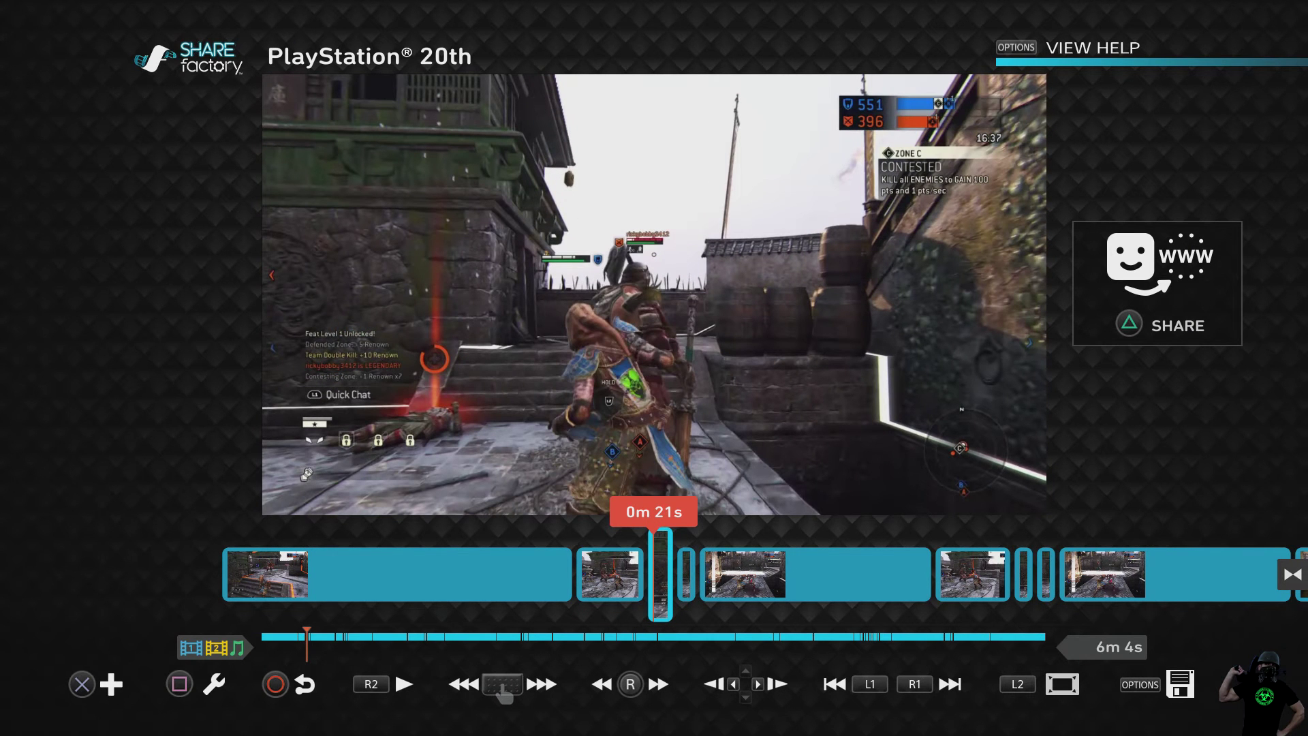
pyautogui.press('Return')
pyautogui.press('Right')
pyautogui.press('Right')
pyautogui.press('Right')
pyautogui.press('Right')
pyautogui.press('Right')
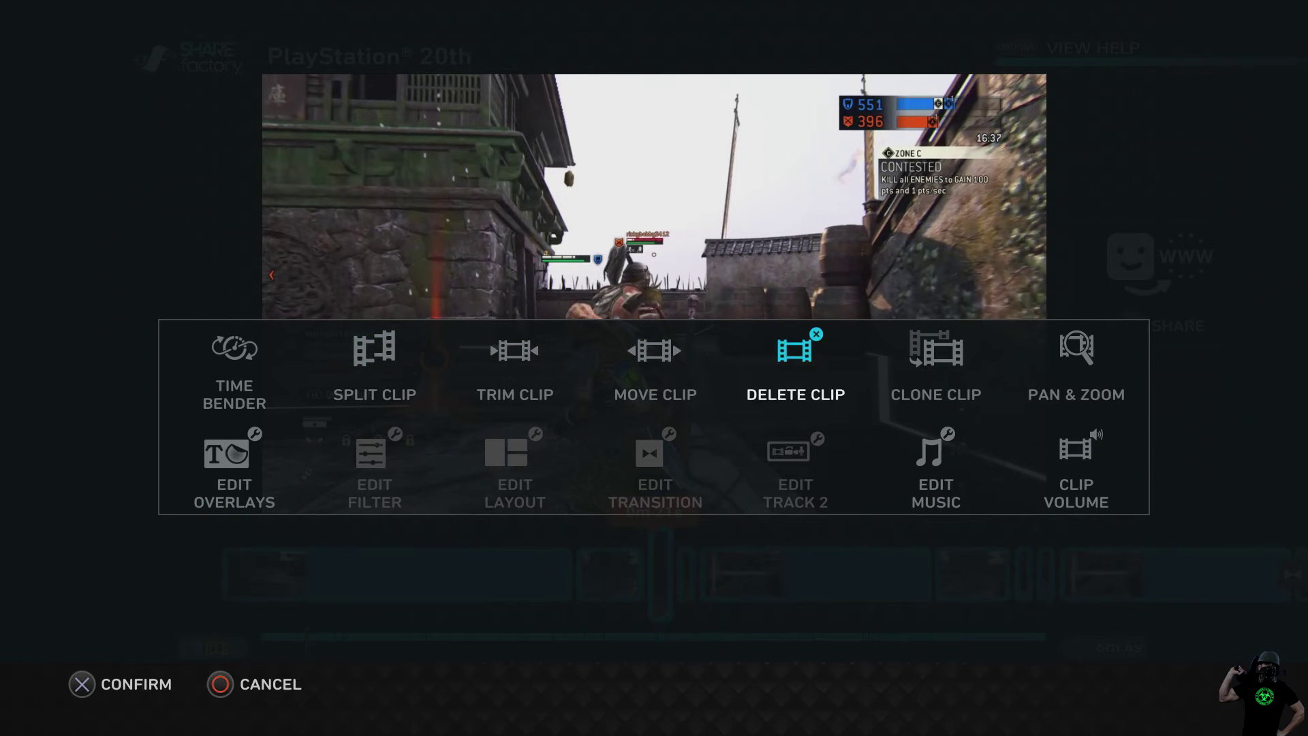